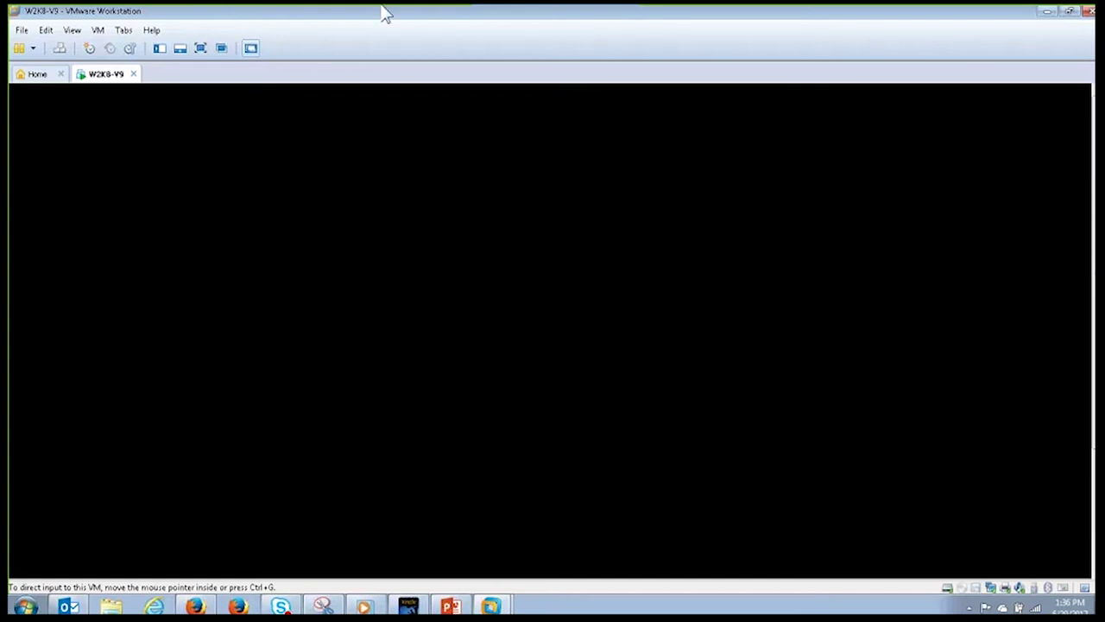
Step: Give the W2K8-V9 virtual machine input focus to bring up Control-M's Planning Home
click(458, 118)
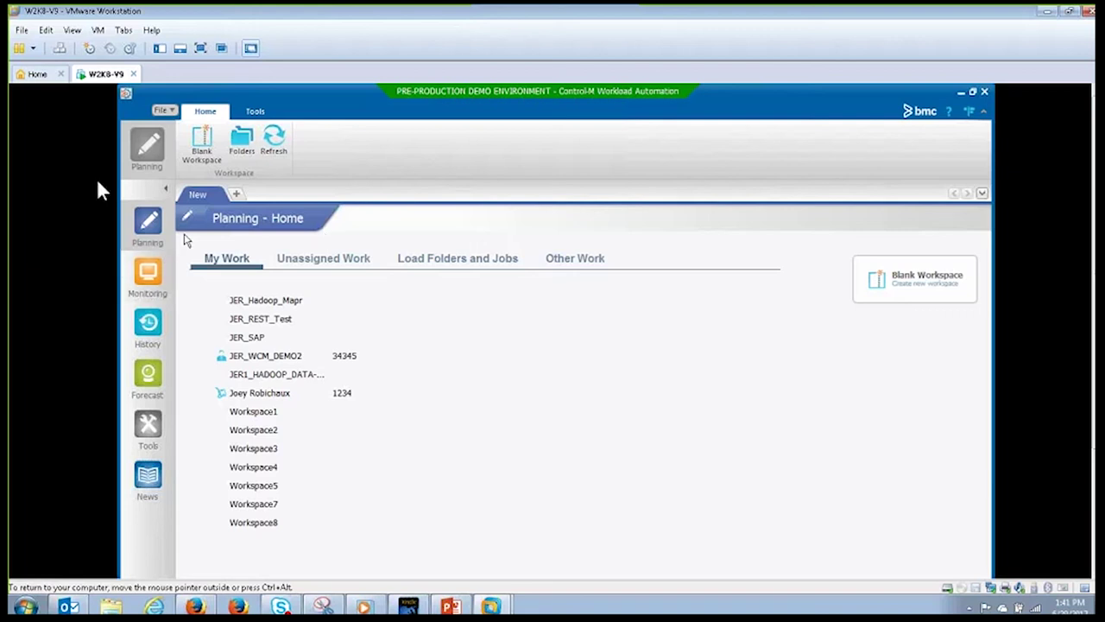
Step: Create the blank workspace Workspace6 and expand the full job template palette
click(199, 151)
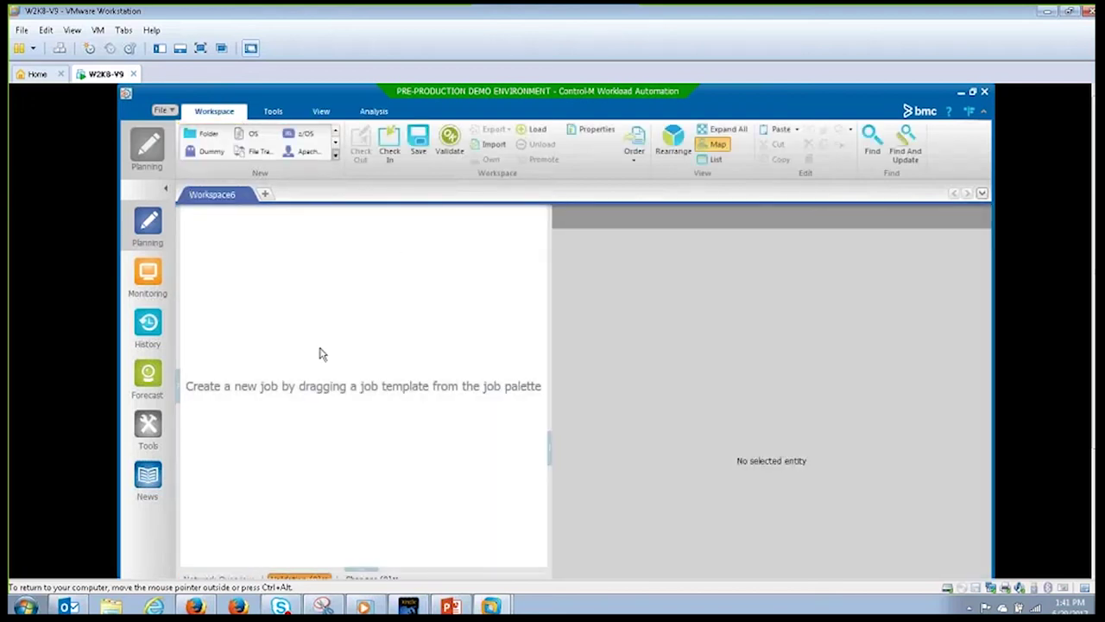
click(335, 154)
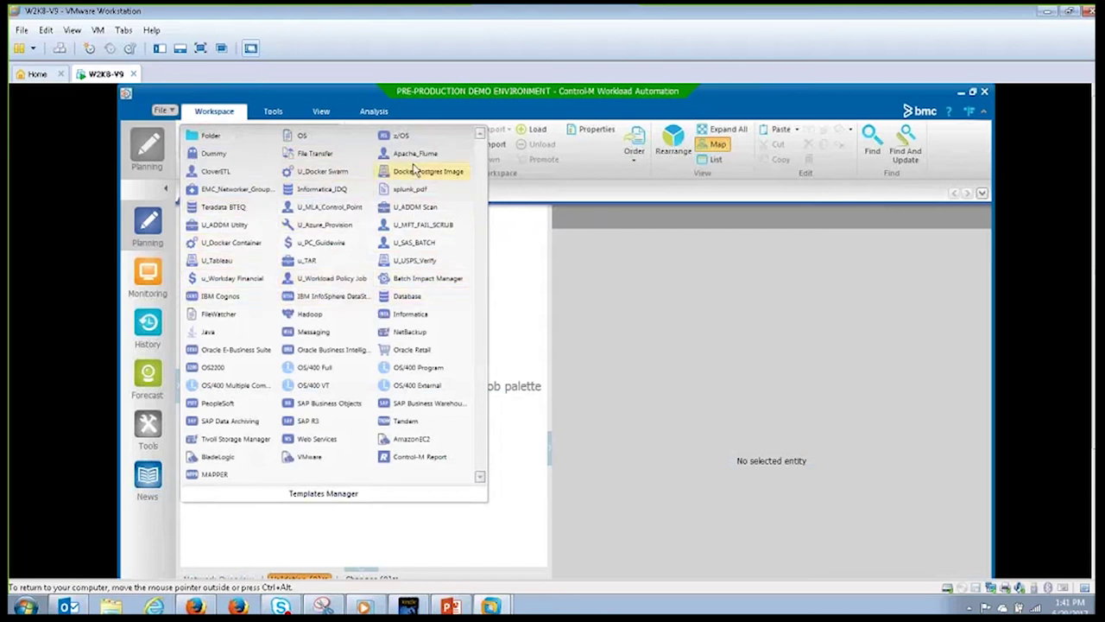
click(231, 242)
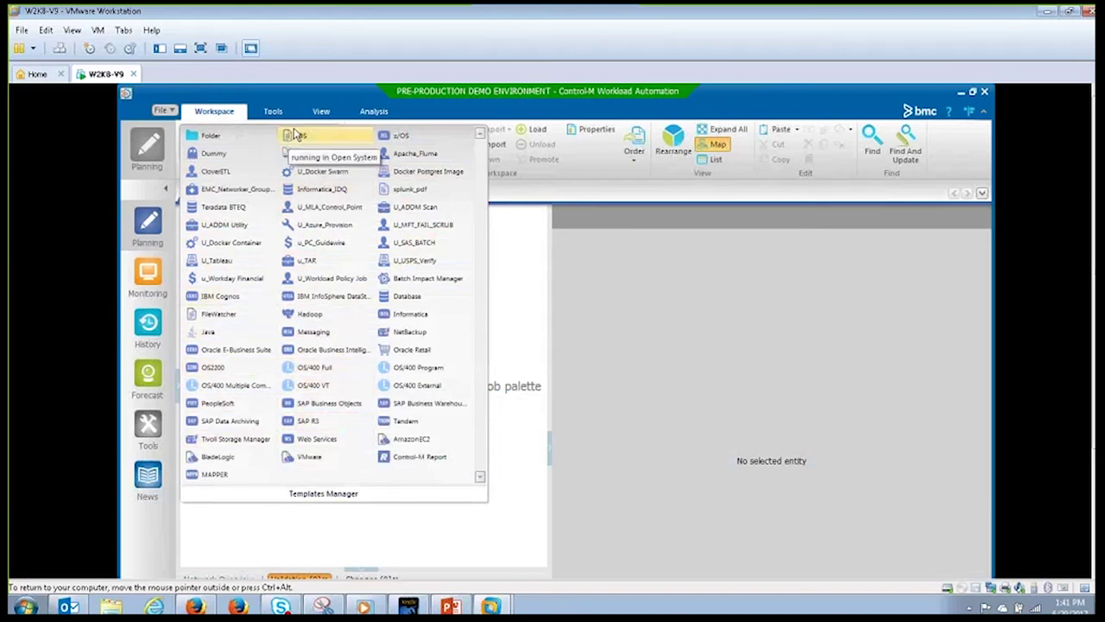
Step: Drop an OS job template into Workspace6, creating OS_Job#1 in a new folder named 'name'
drag(295, 135, 275, 306)
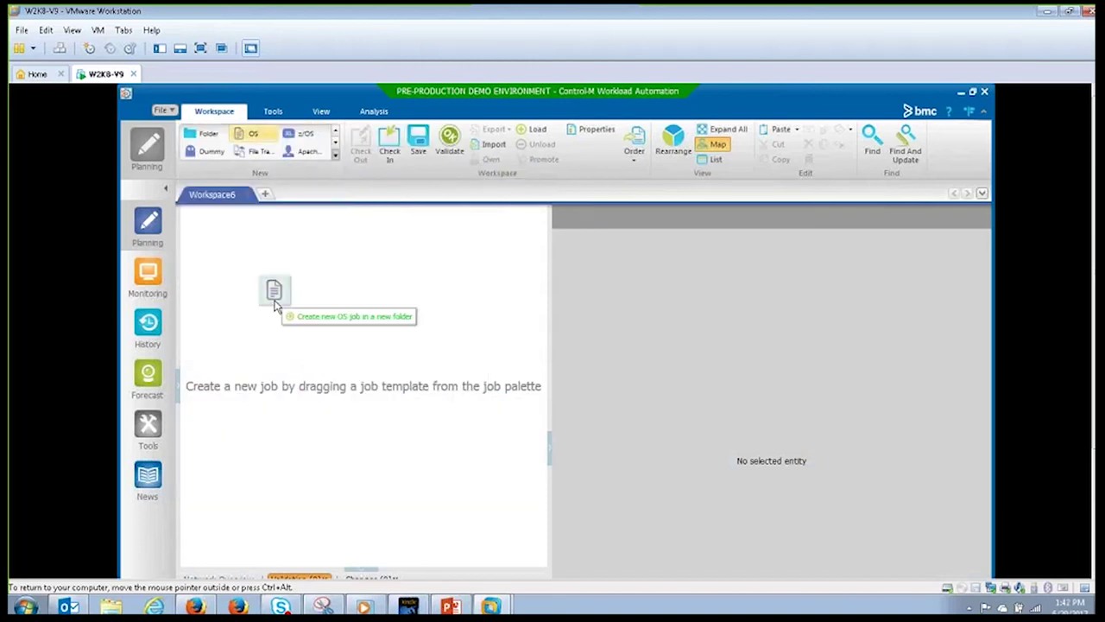
drag(276, 304, 276, 306)
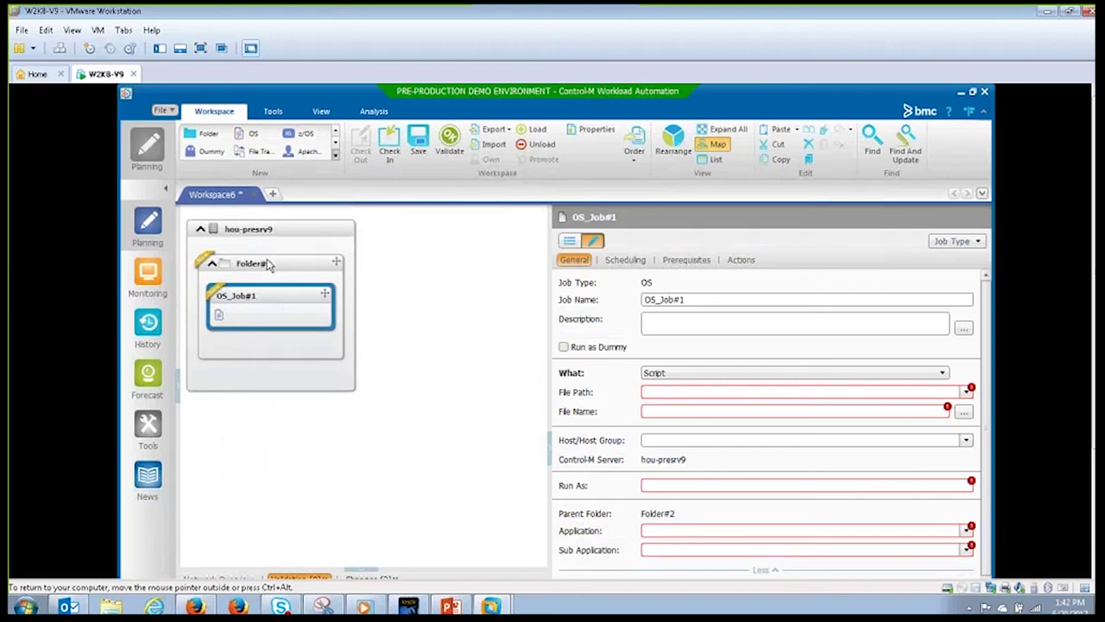
click(269, 266)
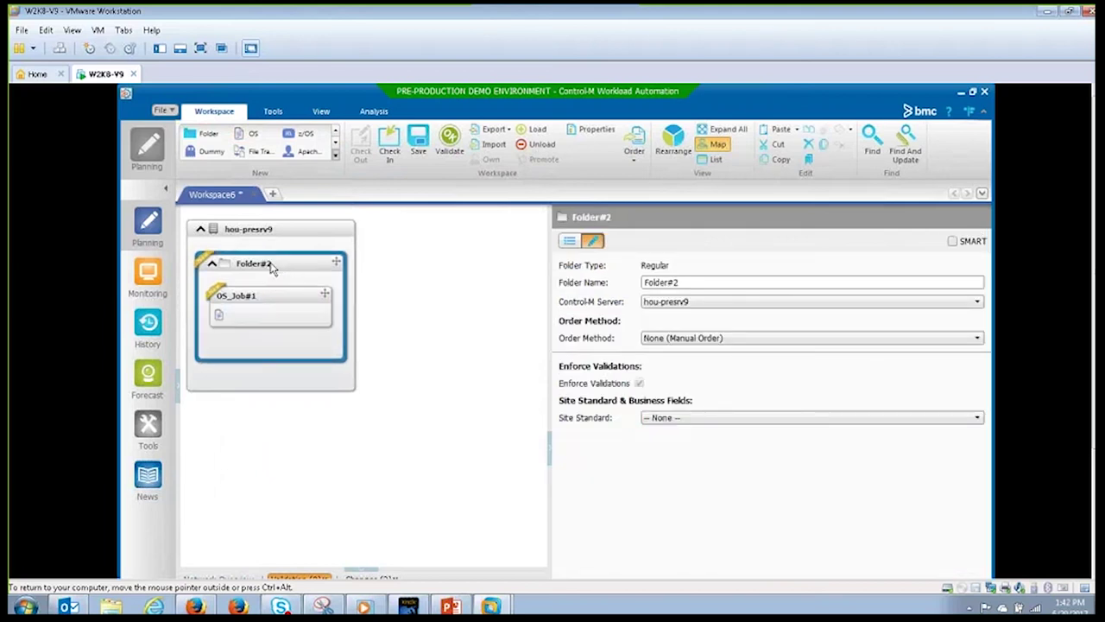
double_click(705, 282)
text(namme)
key(BackSpace)
key(BackSpace)
text(e)
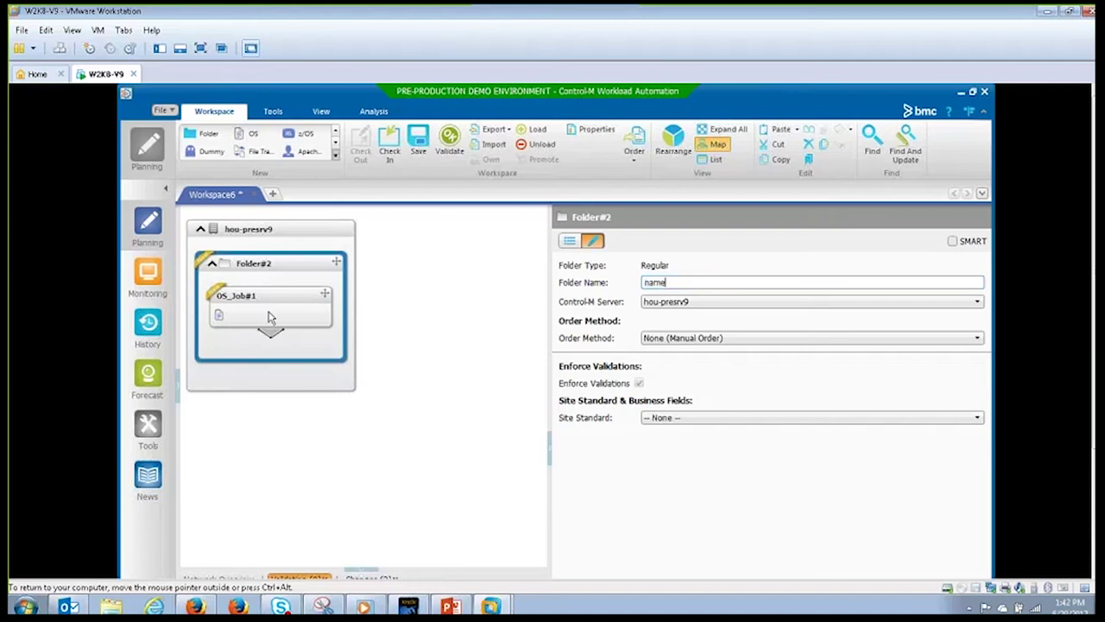
click(269, 318)
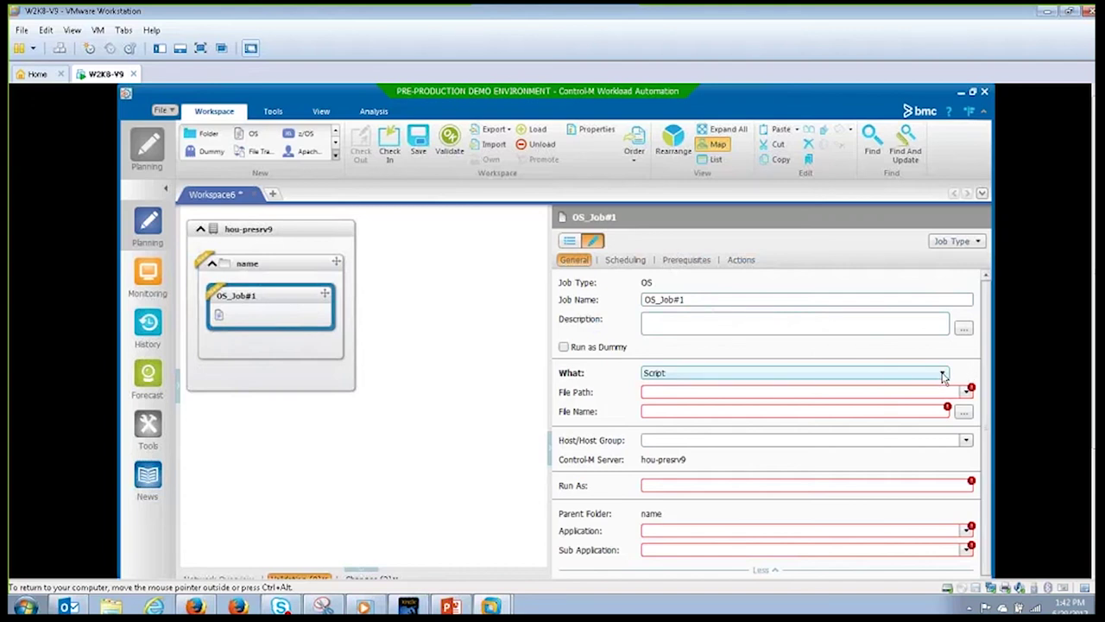
Step: Set OS_Job#1's What type to Embedded Script in its General properties
click(944, 374)
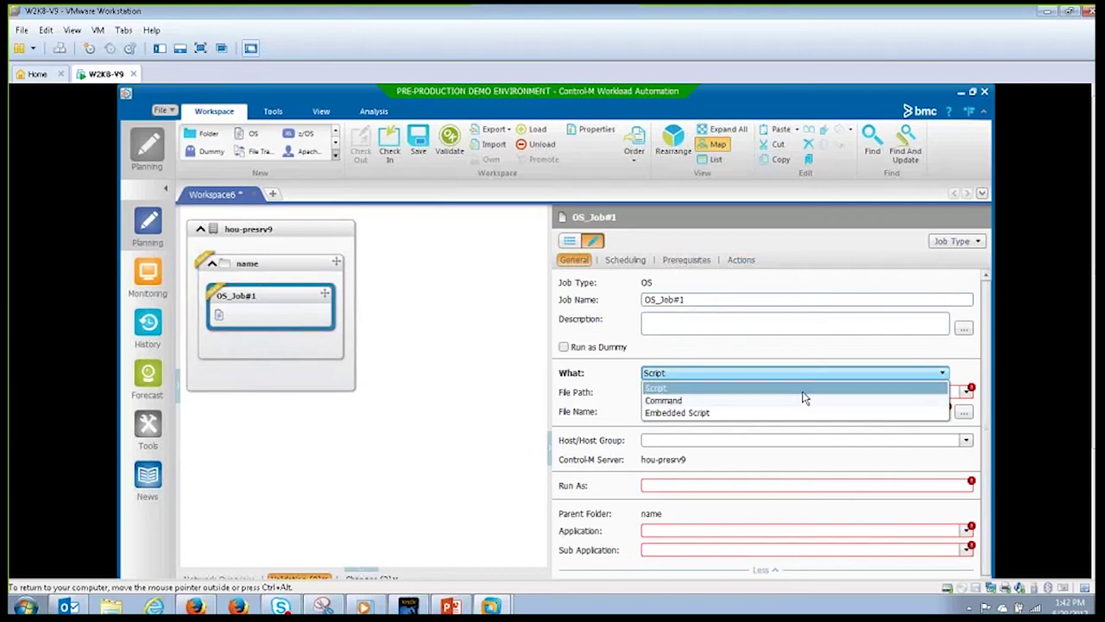
click(771, 413)
Step: Give OS_Job#1 an embedded script of 'dir' and 'hostname' lines, with file name firle.bat
click(670, 392)
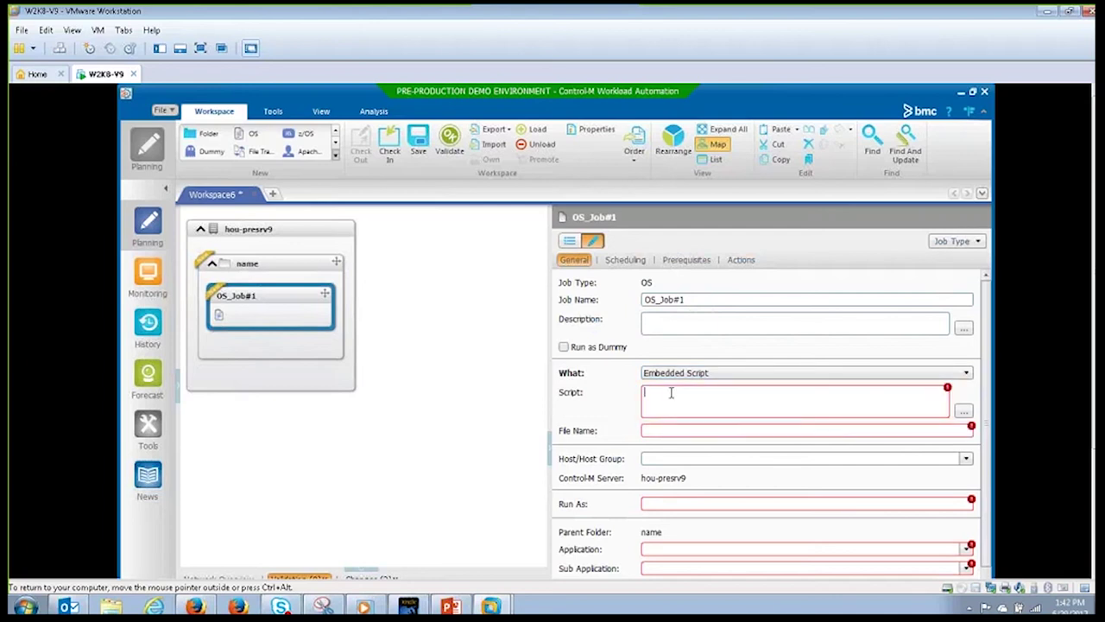
text(dir)
key(Return)
text(hostname)
click(671, 427)
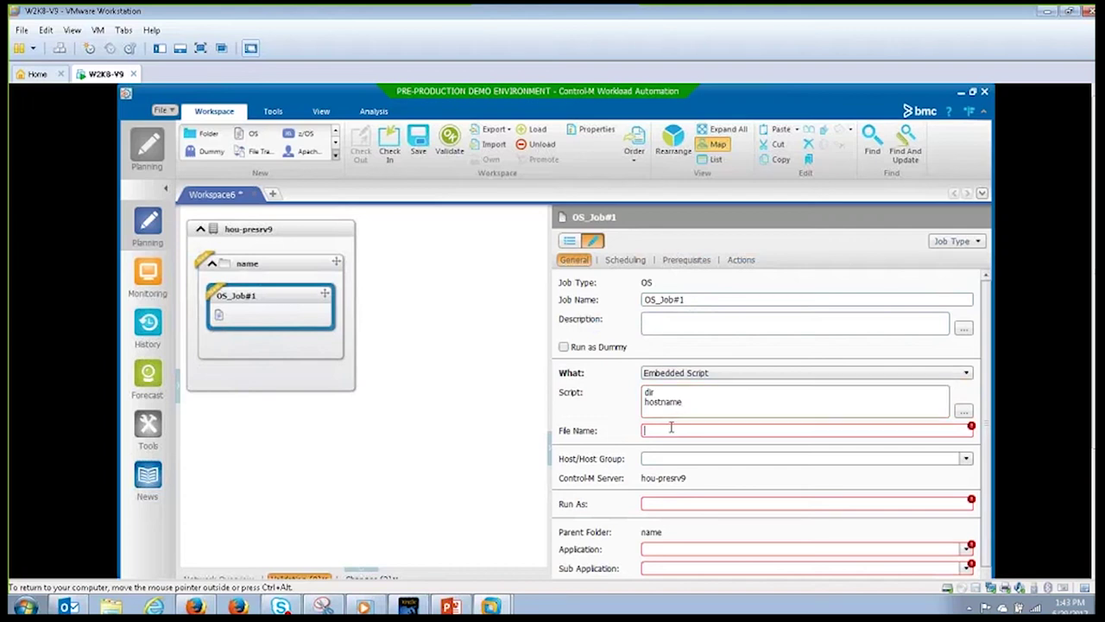
text(firle.bat)
Step: Browse the Host/Host Group list for OS_Job#1 and close it without selecting a host
click(966, 460)
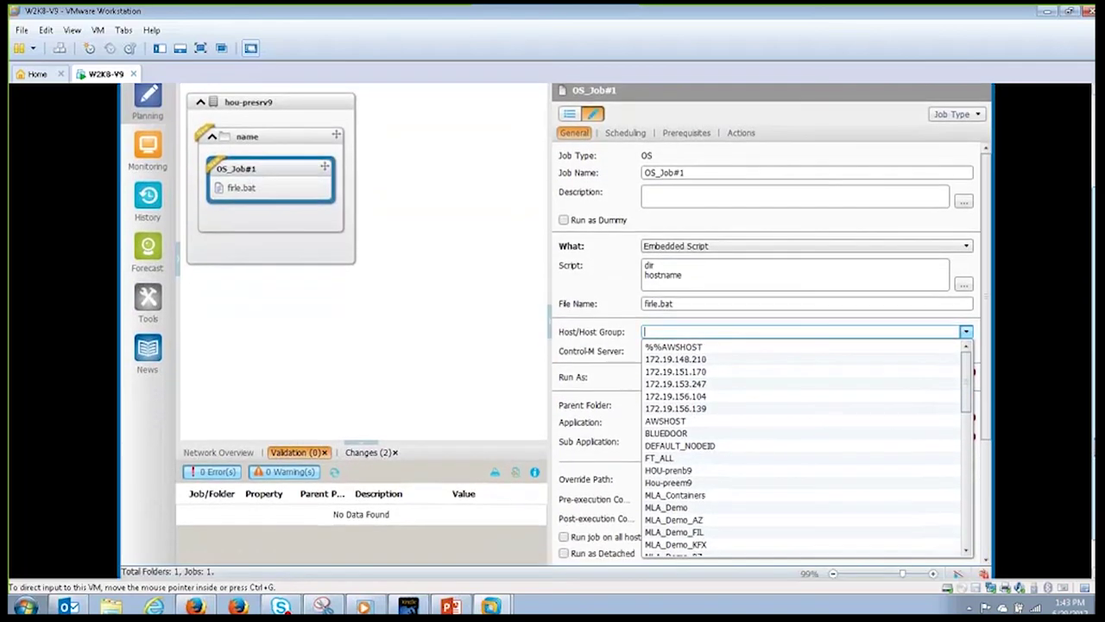
scroll(966, 413, down, 1)
scroll(966, 413, down, 2)
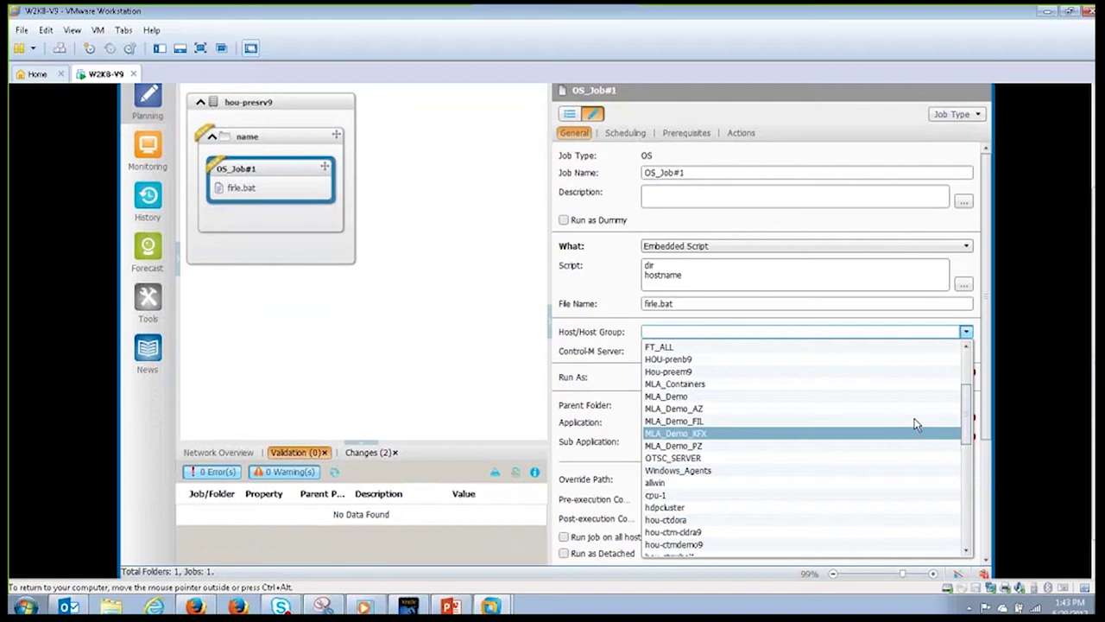
drag(969, 429, 961, 561)
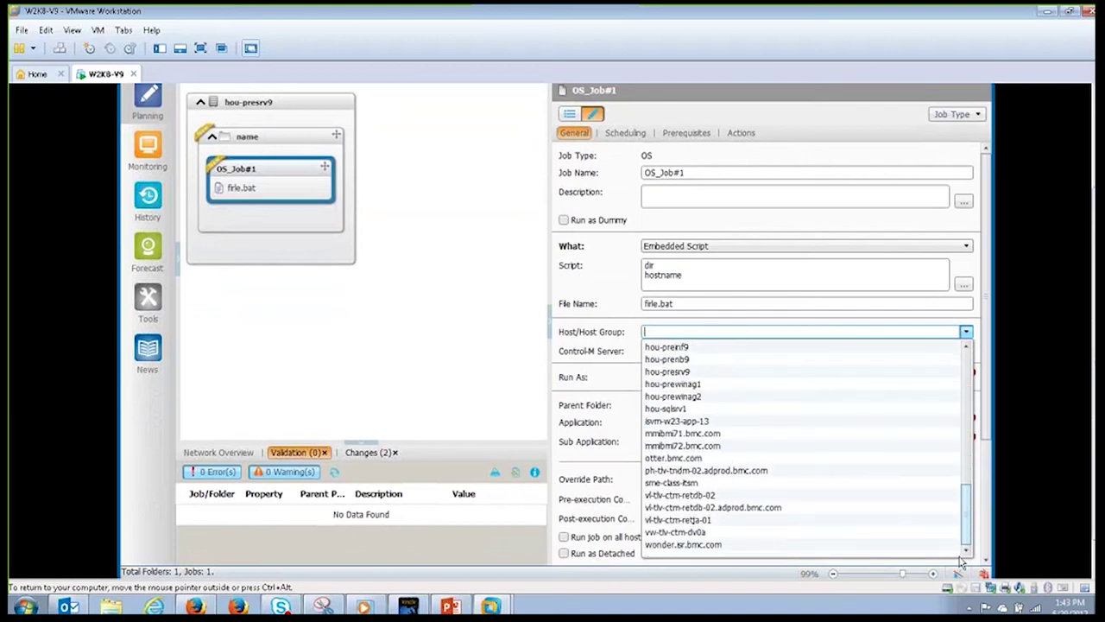
drag(966, 518, 953, 350)
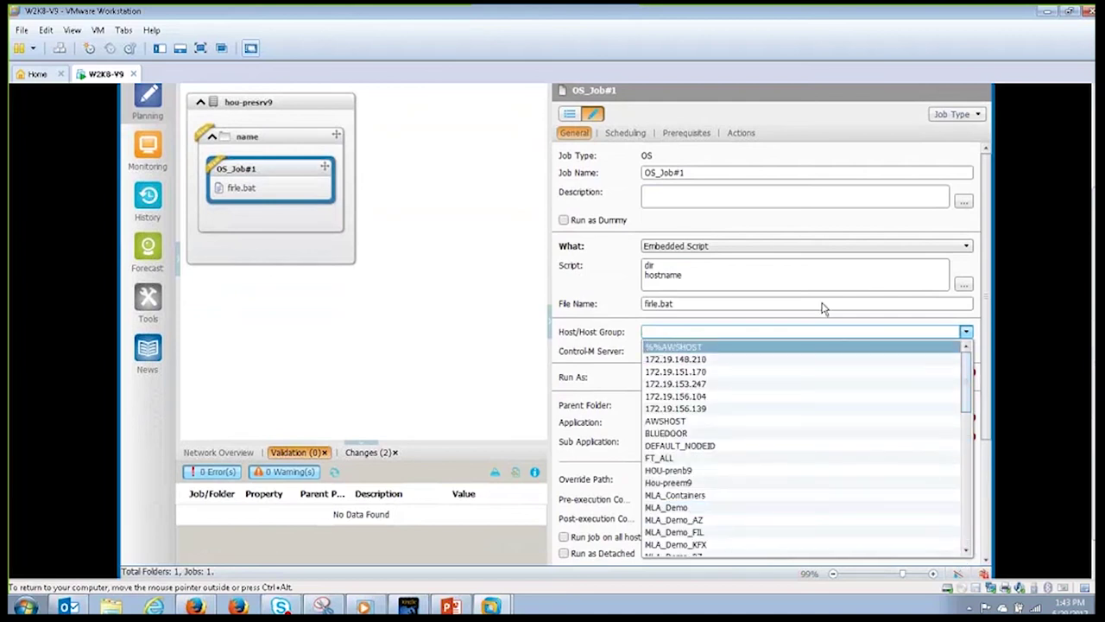
click(804, 321)
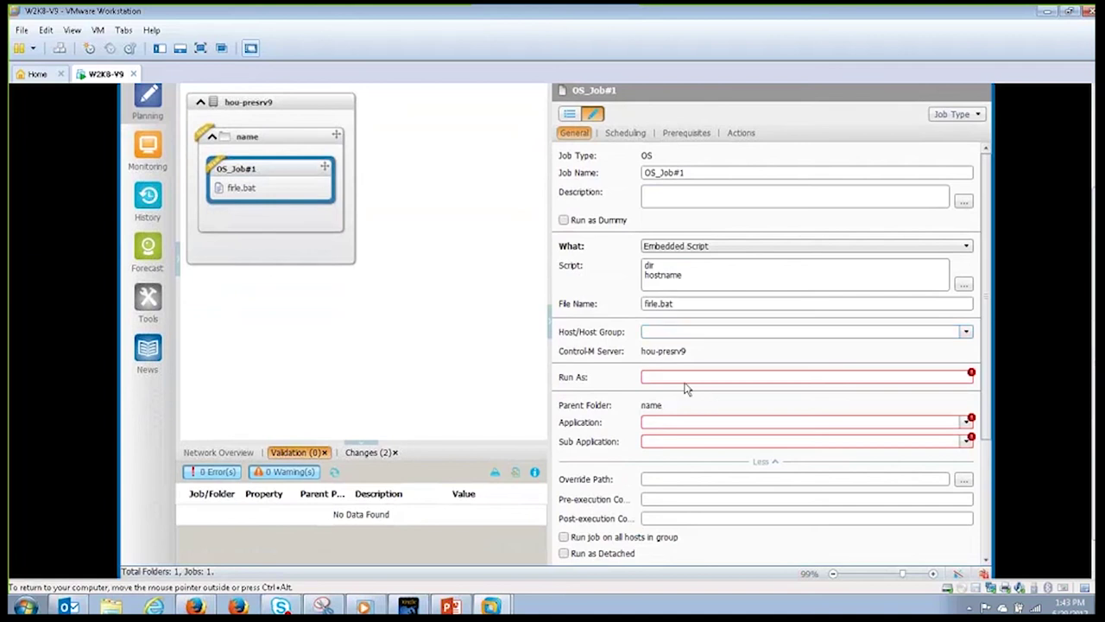
Step: Enter OS_Job#1's run-as user name, Application Payroll and Sub Application Hourly
click(685, 376)
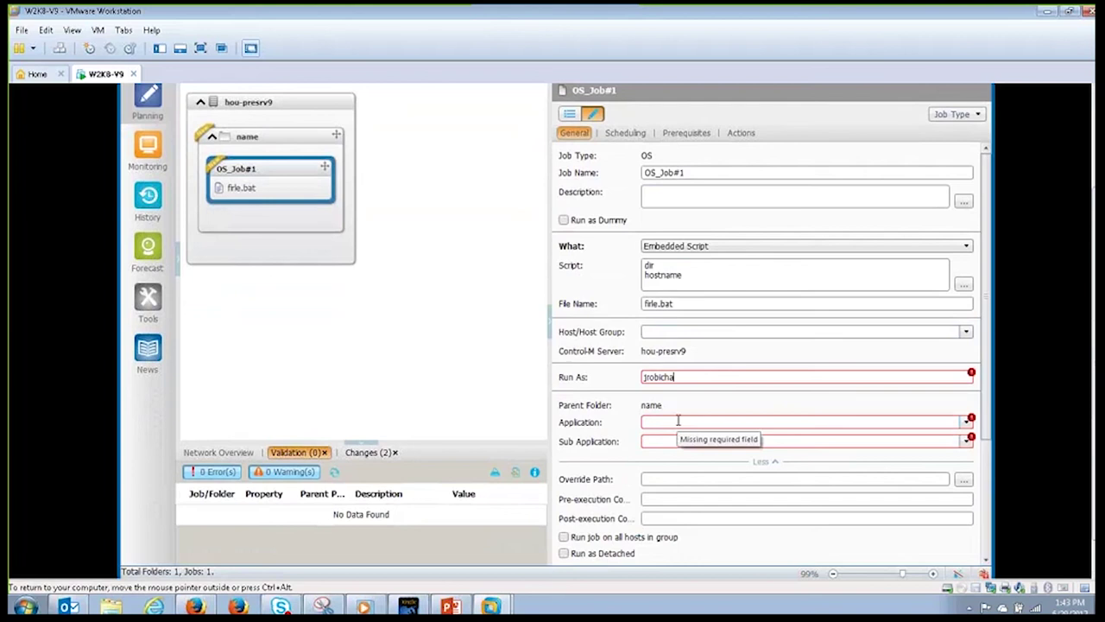
click(678, 420)
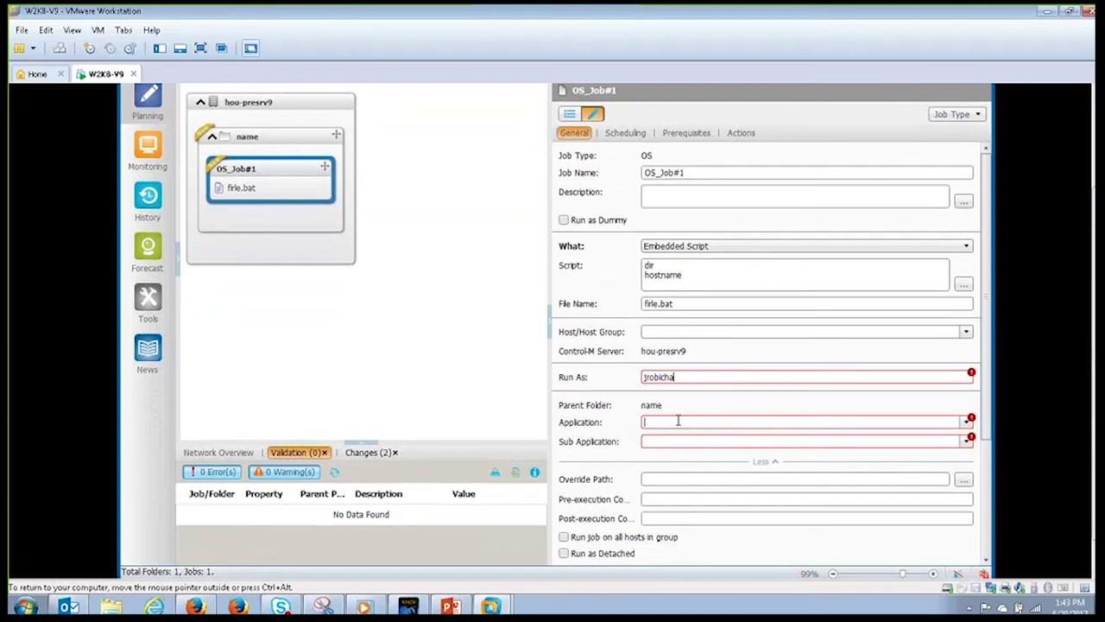
text(Payroll)
click(662, 441)
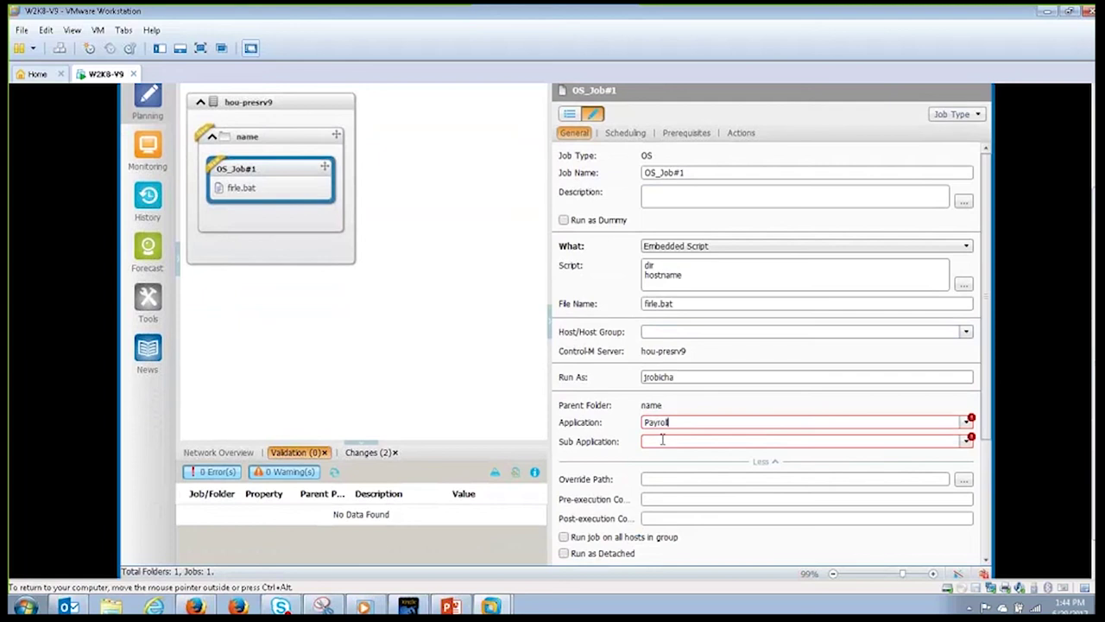
text(Hourly)
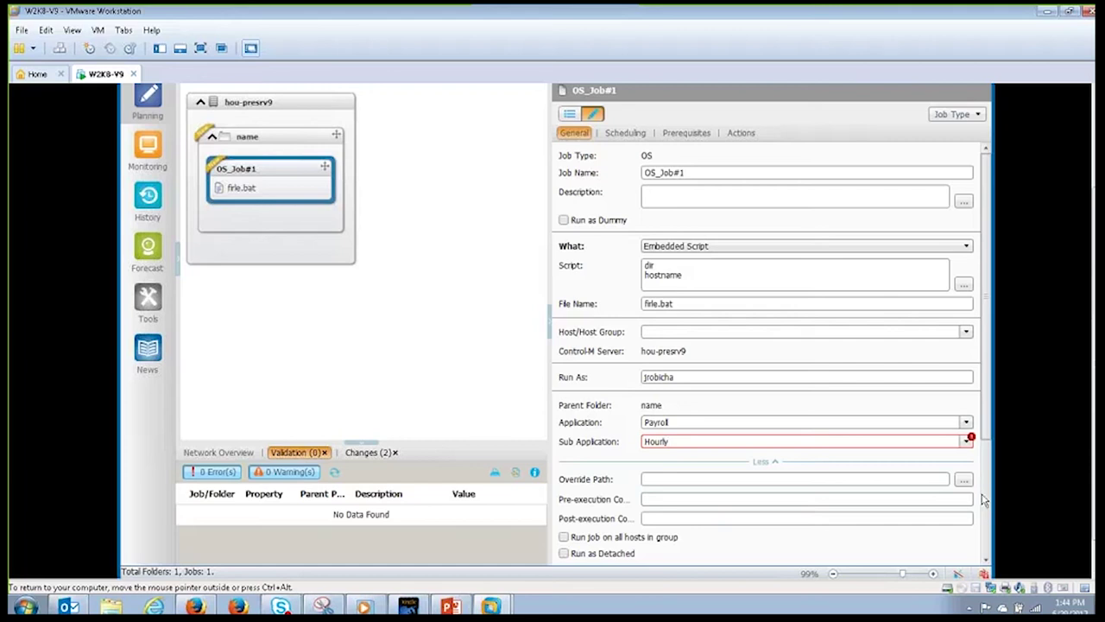
scroll(989, 494, down, 3)
scroll(988, 493, up, 3)
Step: On the Scheduling tab, try Month Days and Based on Calendar, then settle on None (Manual Order)
click(625, 134)
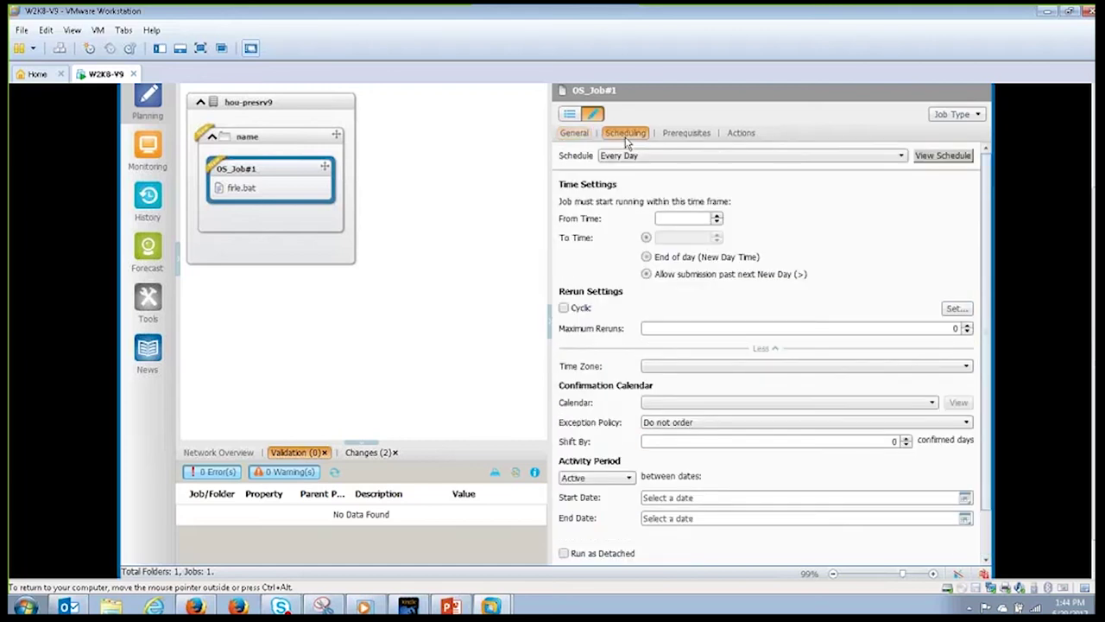
click(902, 155)
click(855, 196)
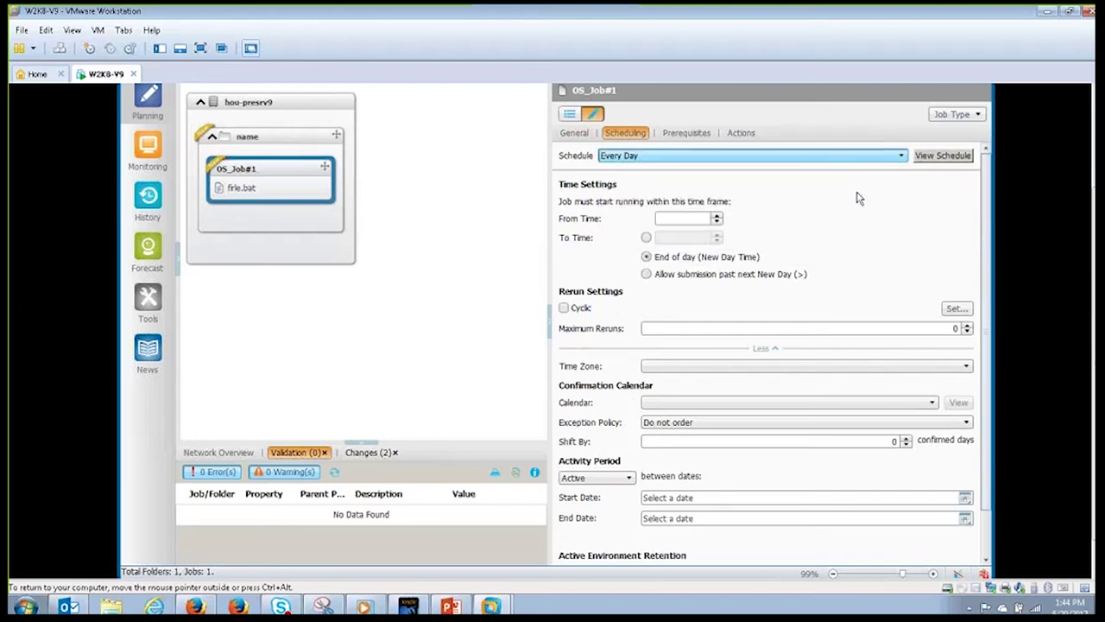
click(902, 156)
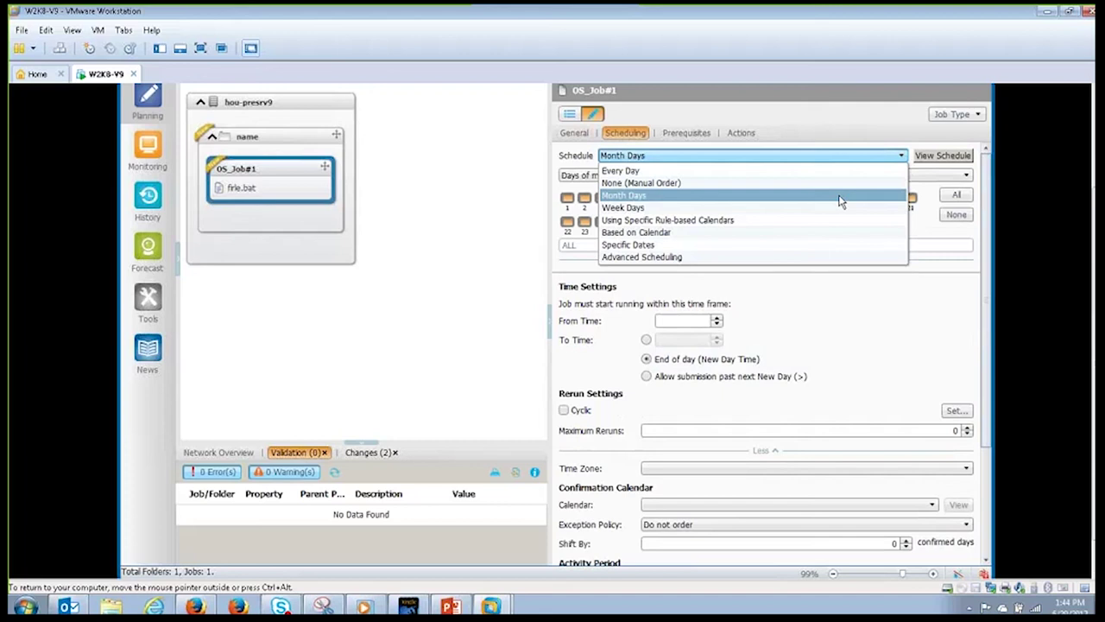
click(821, 233)
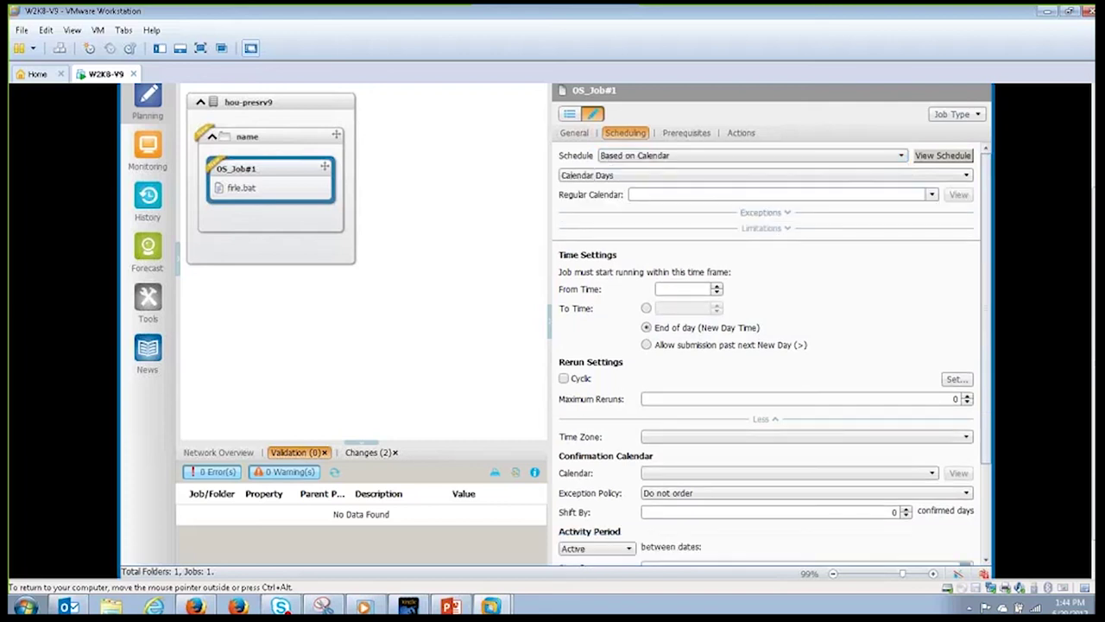
click(932, 195)
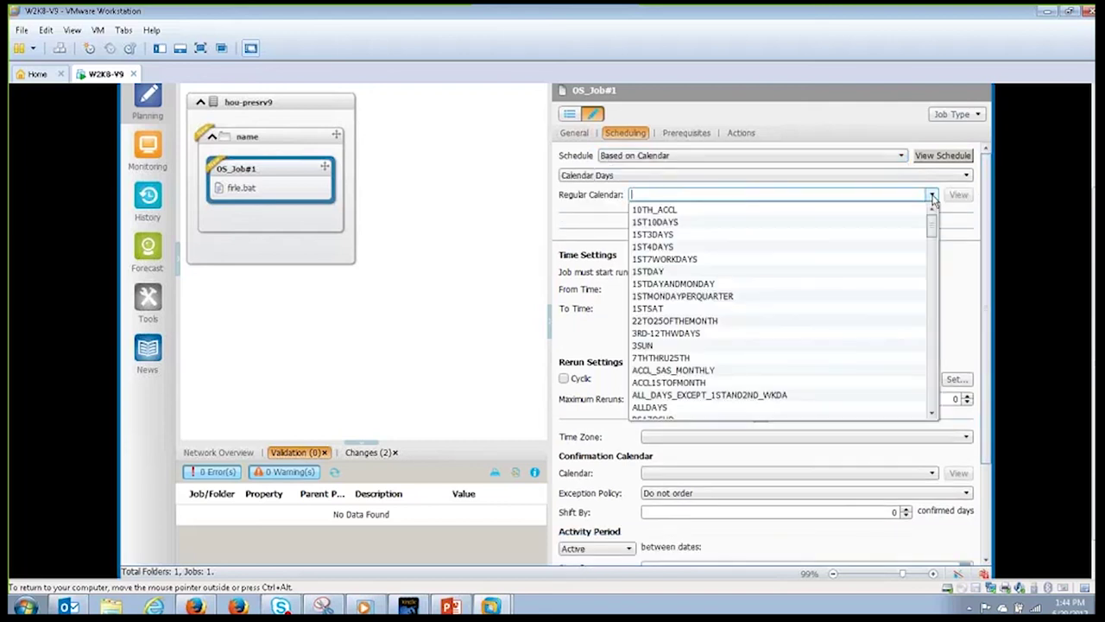
click(967, 284)
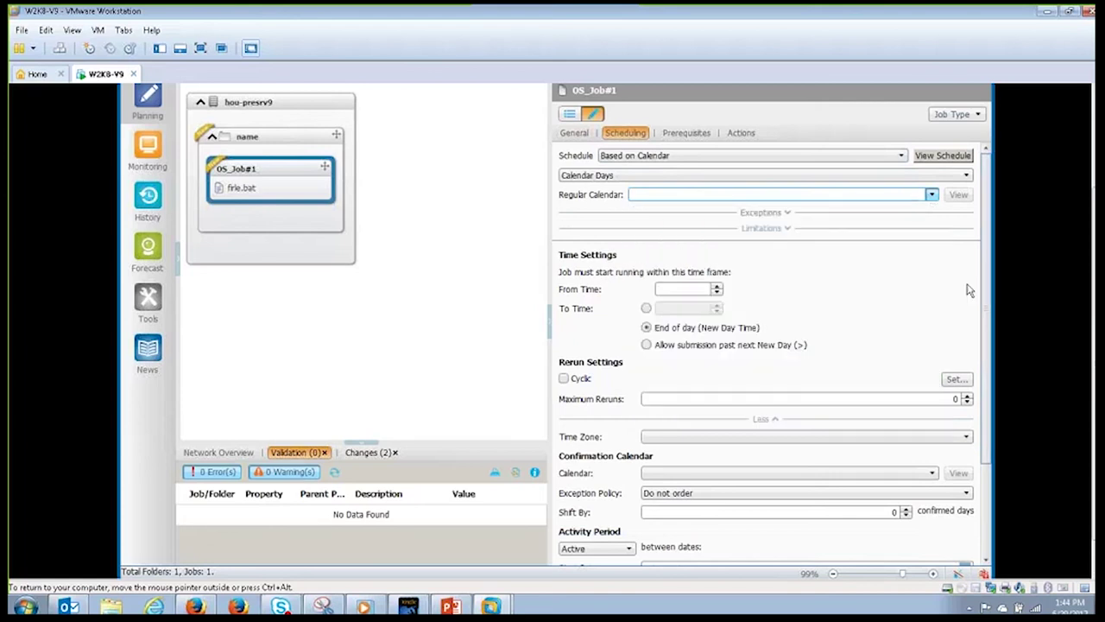
click(902, 156)
click(864, 182)
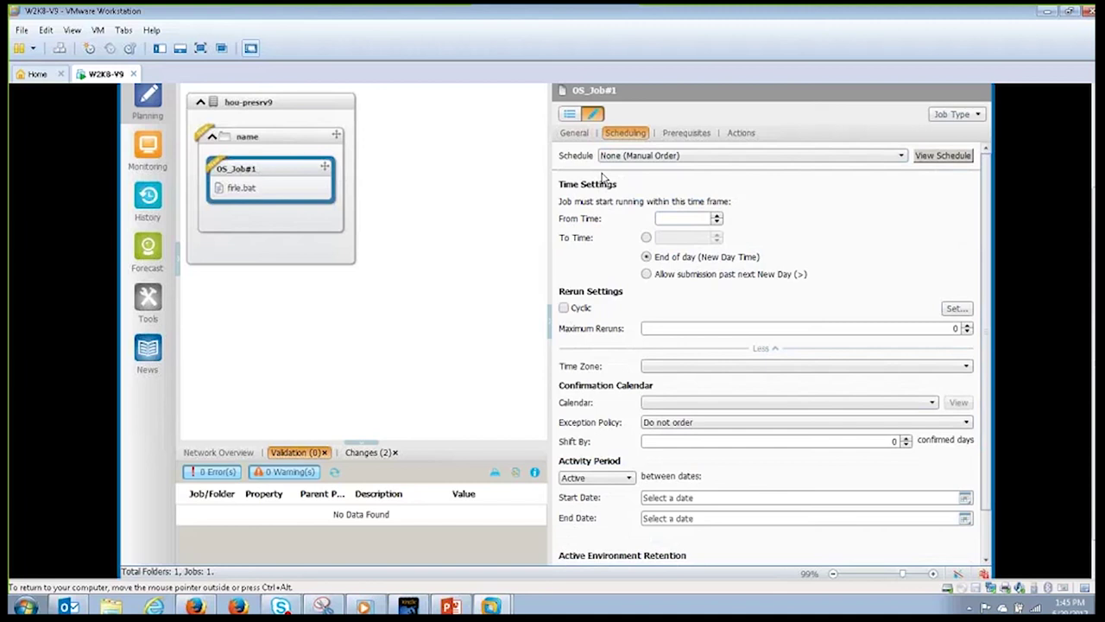
Step: Review the On-Do action options (Job ended Not OK, Notify) on the Actions tab, then cancel without adding one
click(740, 135)
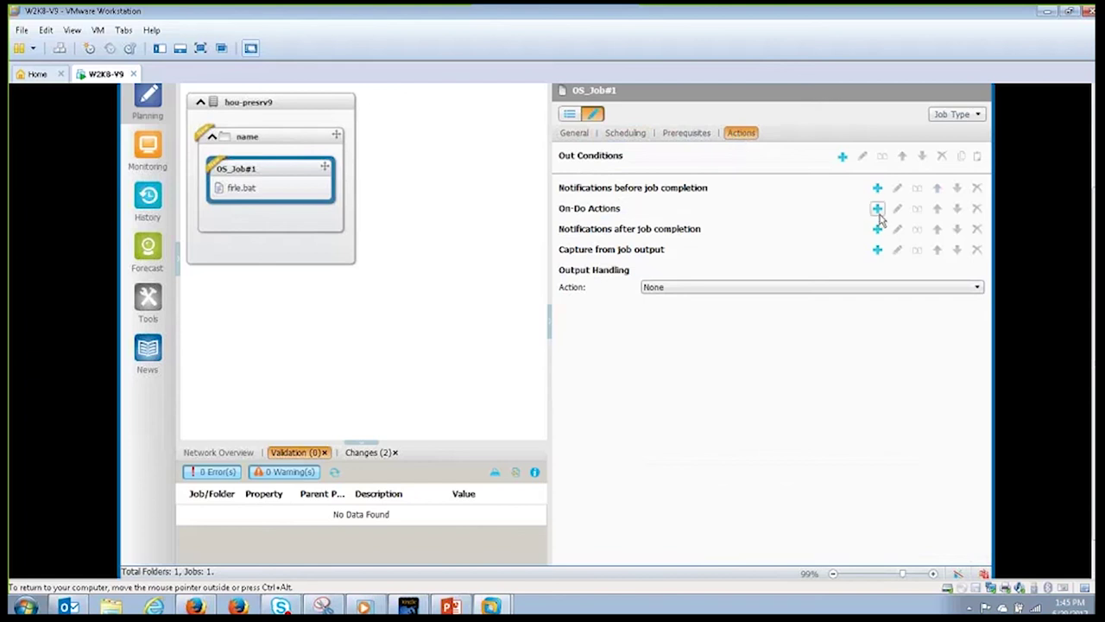
click(877, 209)
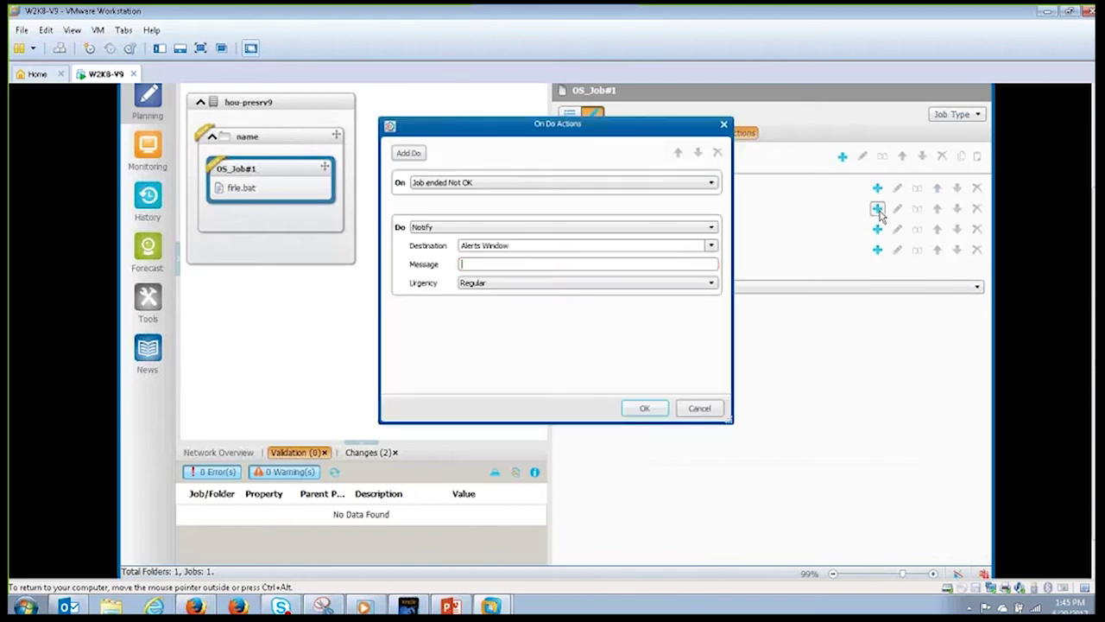
click(715, 185)
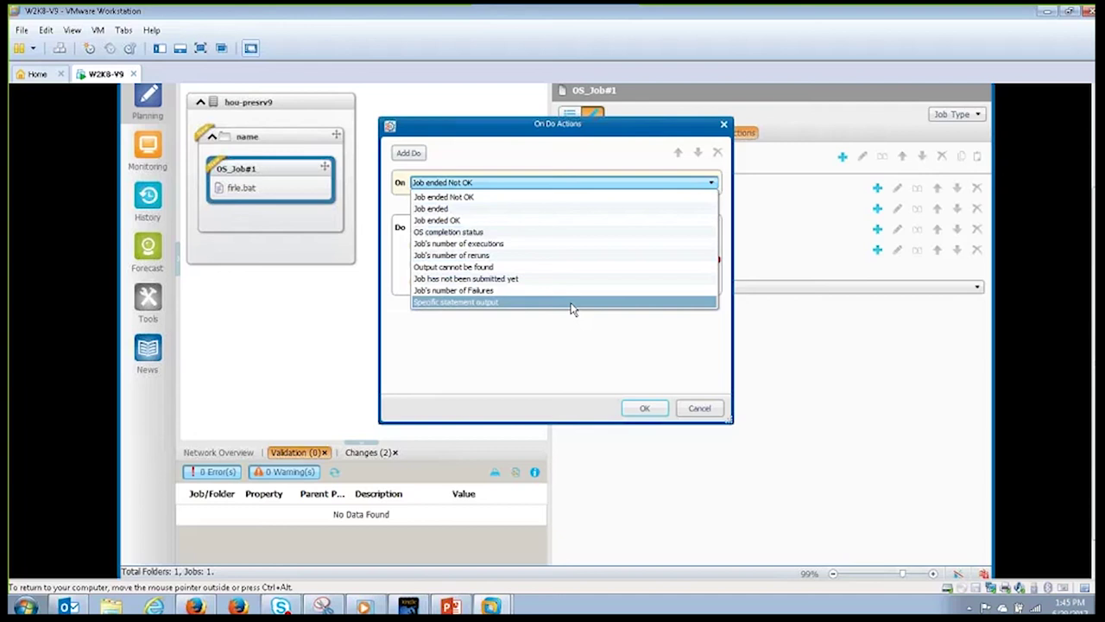
click(652, 412)
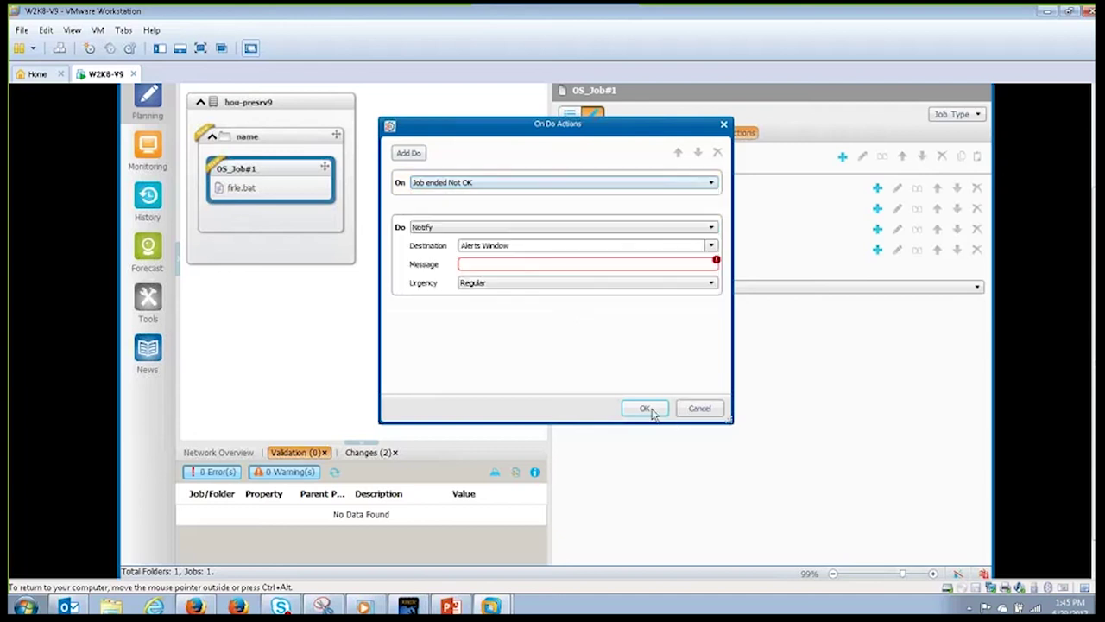
click(712, 229)
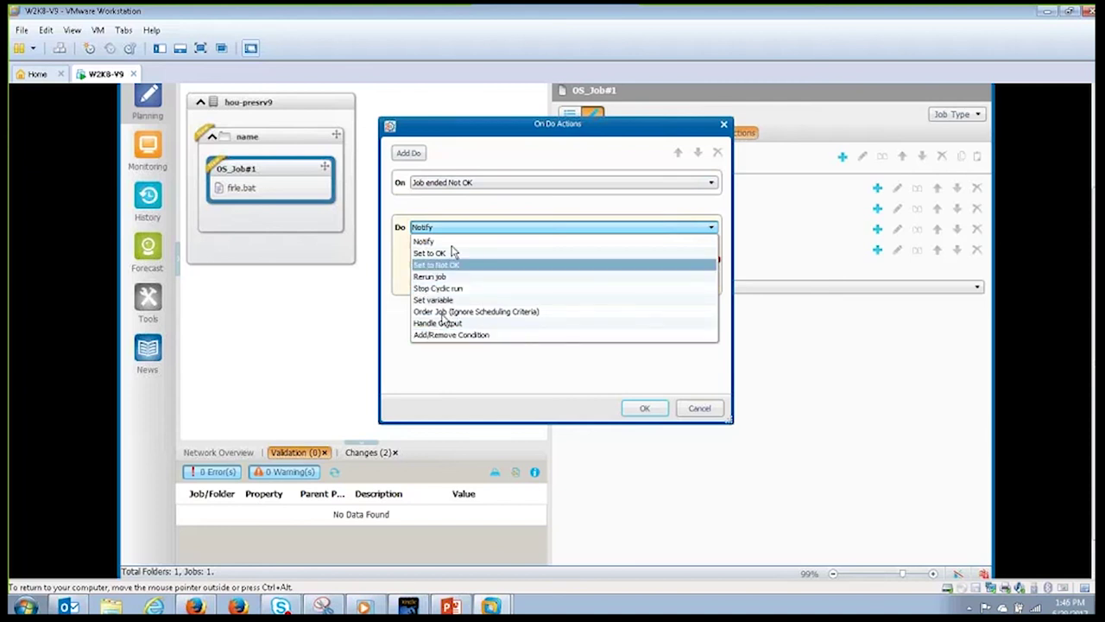
click(696, 409)
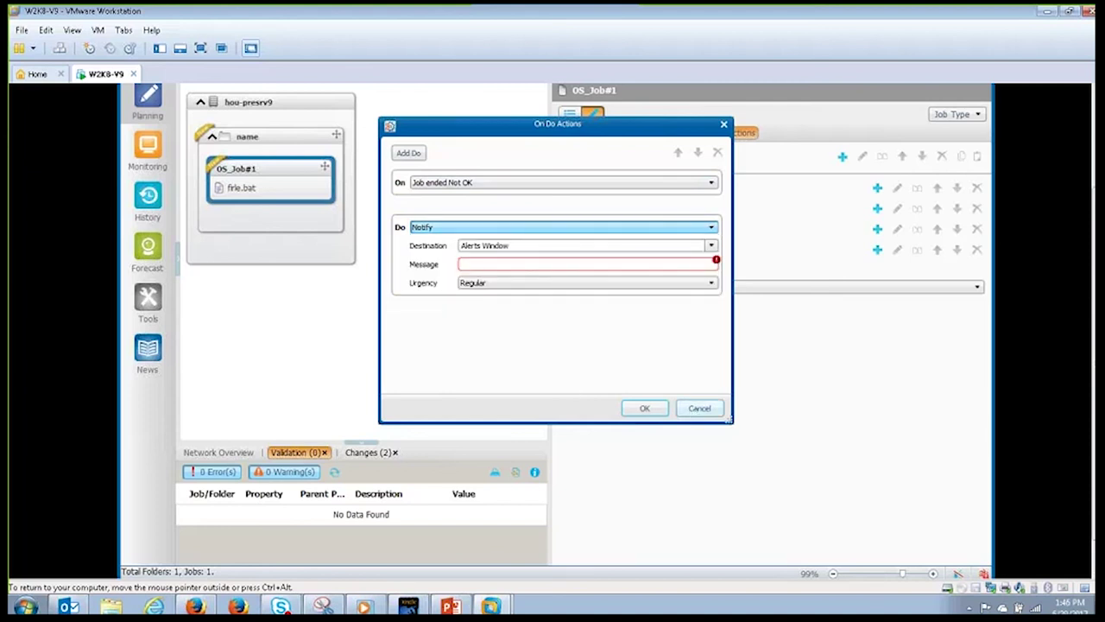
click(699, 408)
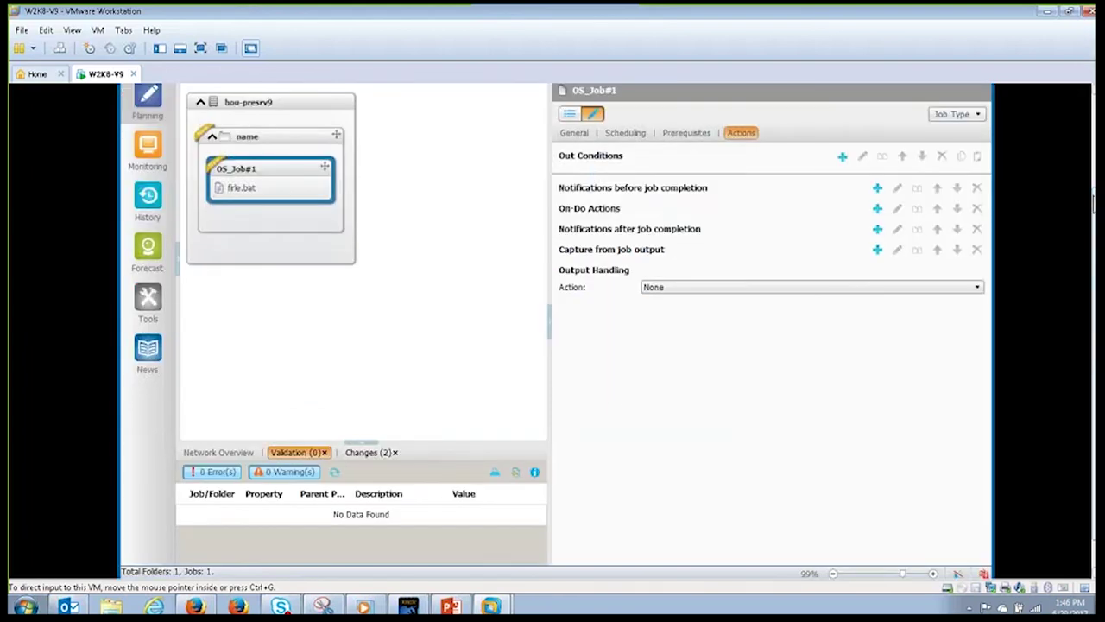
Step: Duplicate OS_Job#1 and link the copy after the original via out condition OS_Job#1-TO-OS_Job#1
scroll(1086, 86, up, 5)
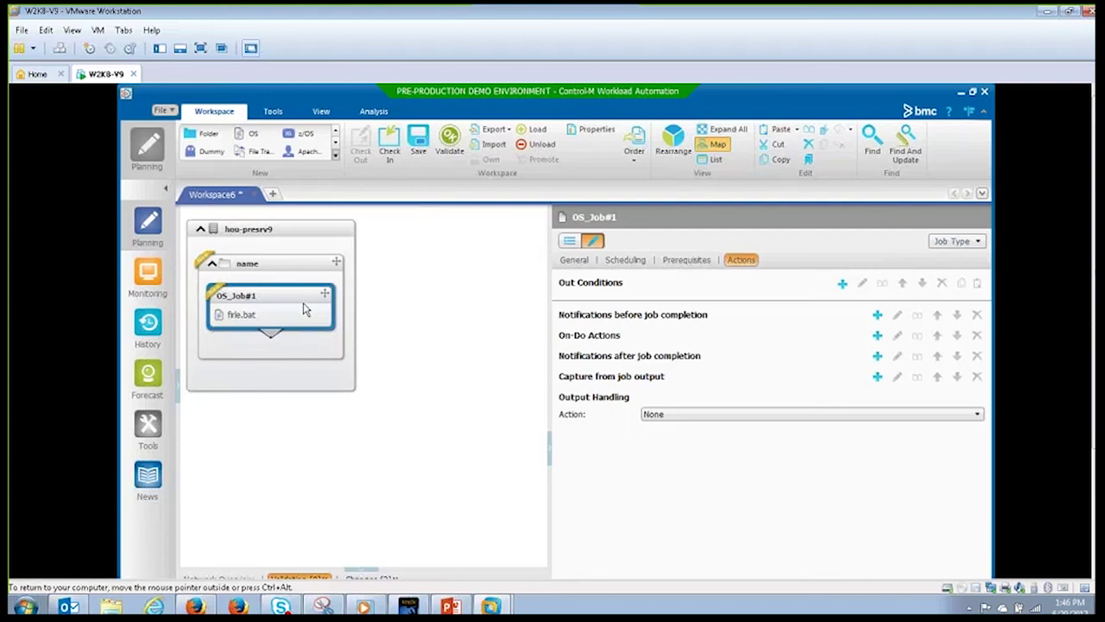
key(ctrl+c)
key(ctrl+v)
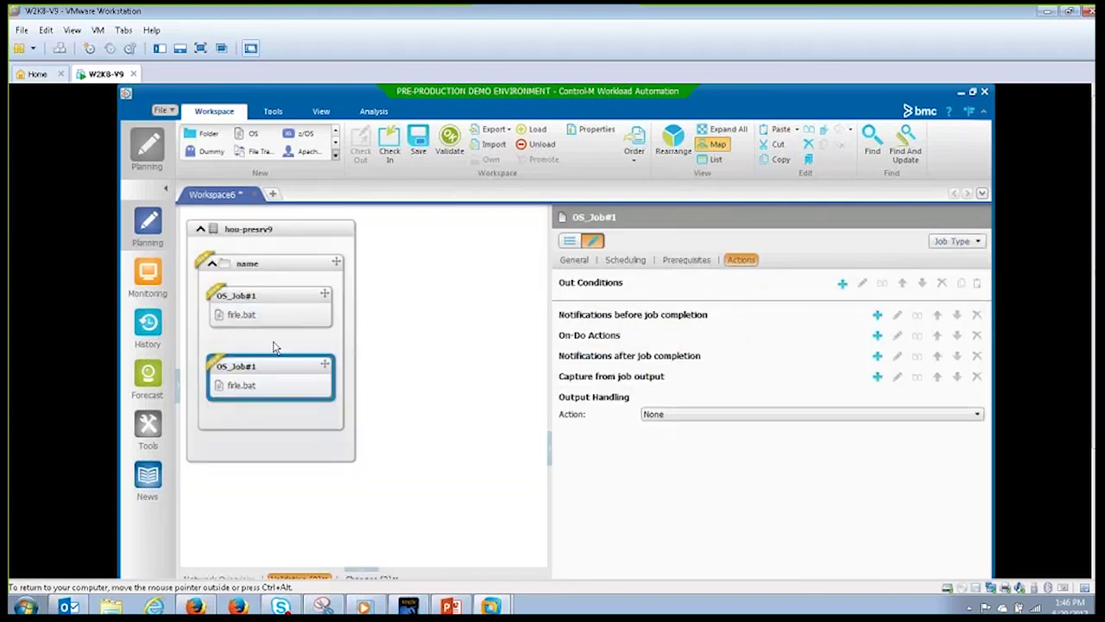
click(270, 326)
drag(271, 336, 283, 382)
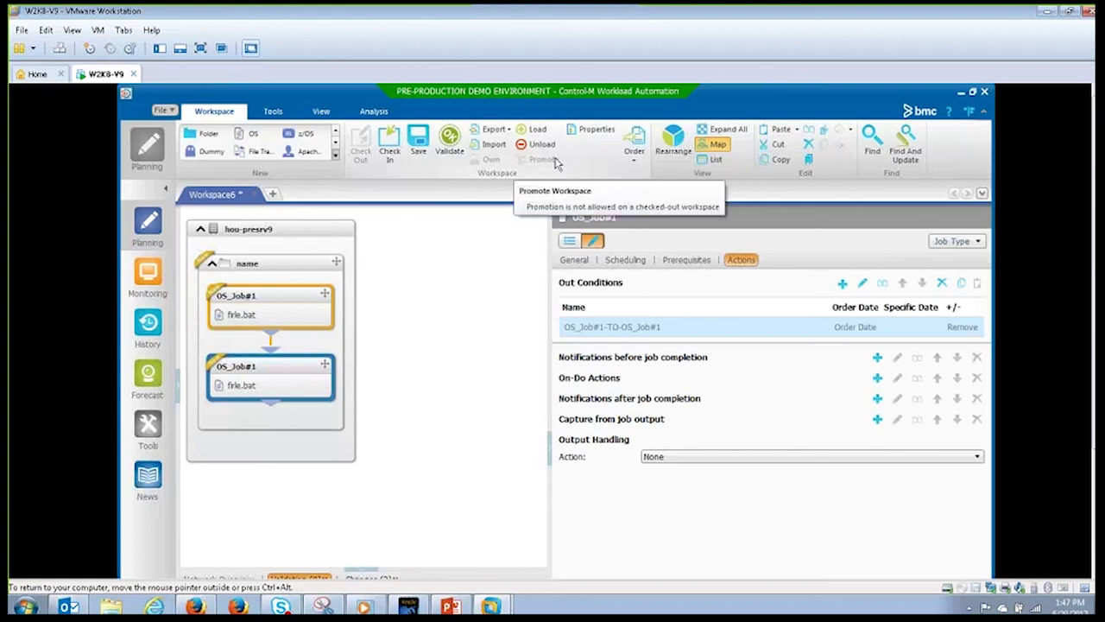
Step: In Monitoring, open the All Jobs viewpoint and expand every folder in the job map
click(150, 273)
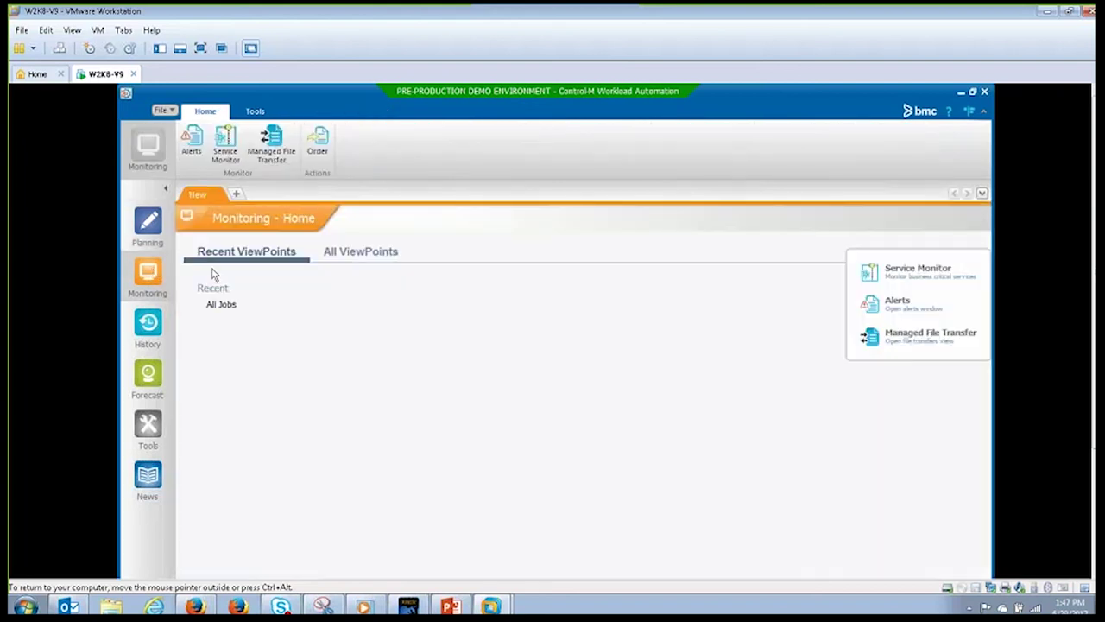
click(223, 309)
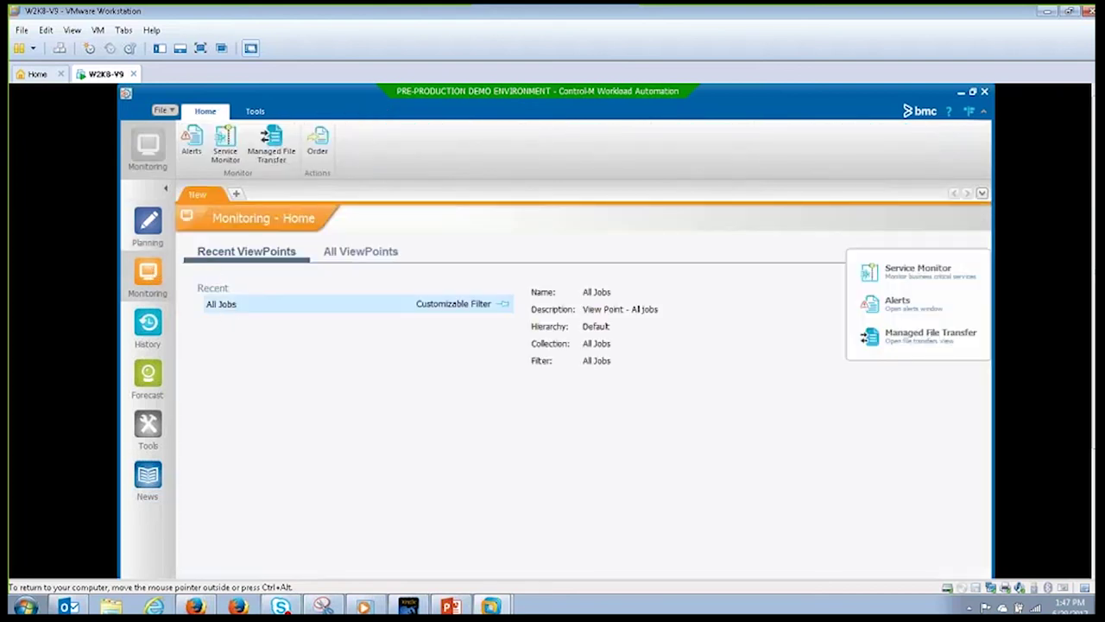
double_click(221, 305)
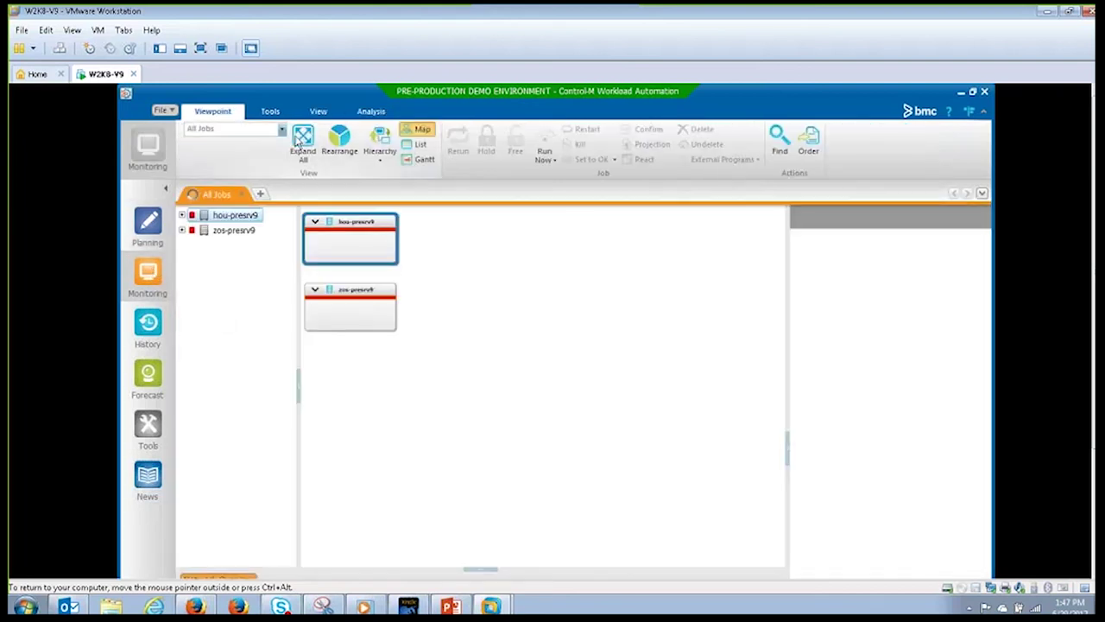
click(303, 140)
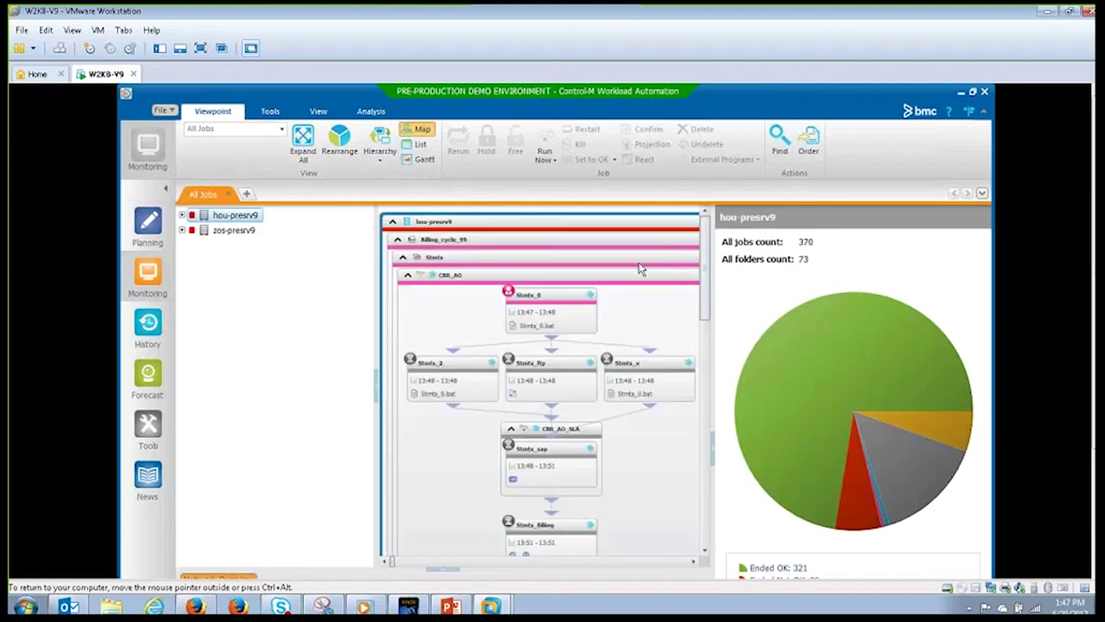
Step: Show details of the Stmts_0 job, then of BSA_DYN_LRJOB1 (command _sleep 10, Ended OK)
click(561, 313)
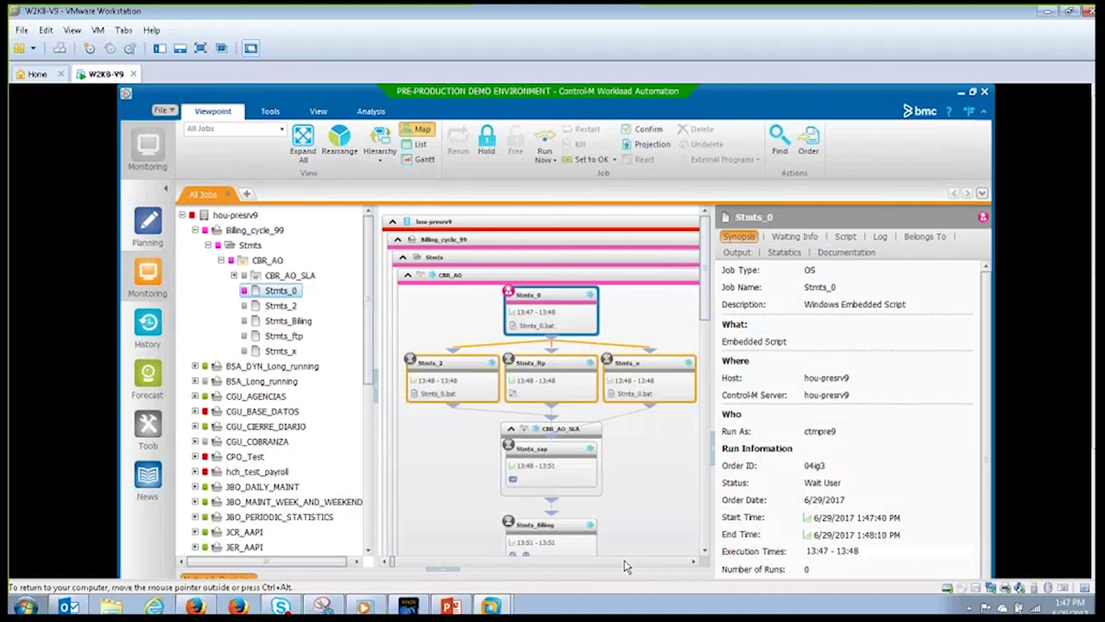
scroll(628, 567, down, 10)
click(503, 380)
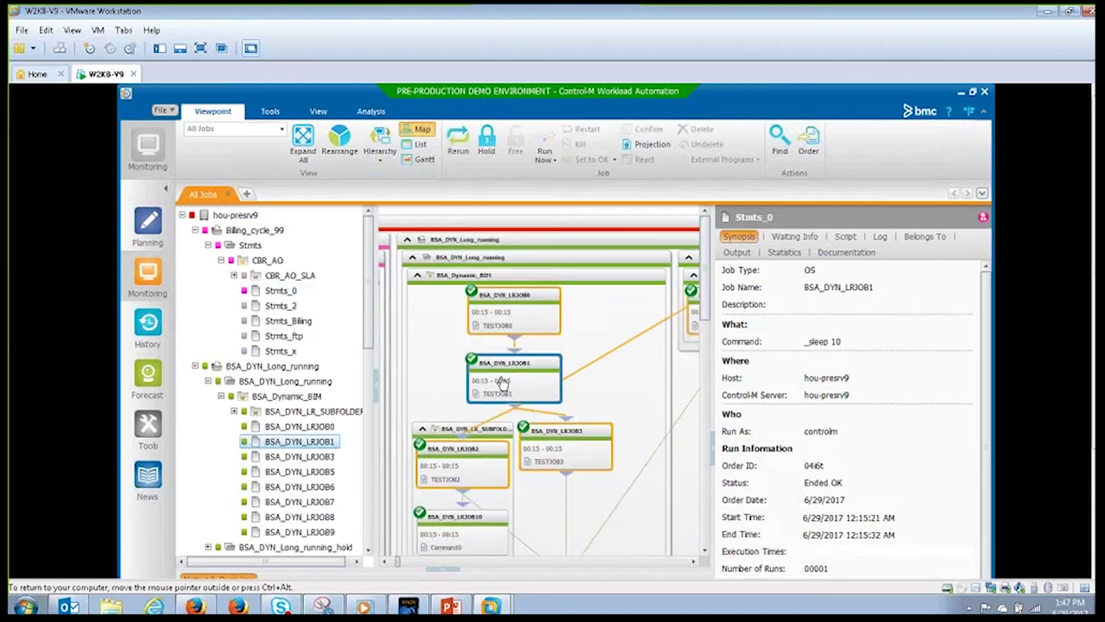
Step: View BSA_DYN_LRJOB1's run output, then its event log from ordered through Post processed
click(738, 256)
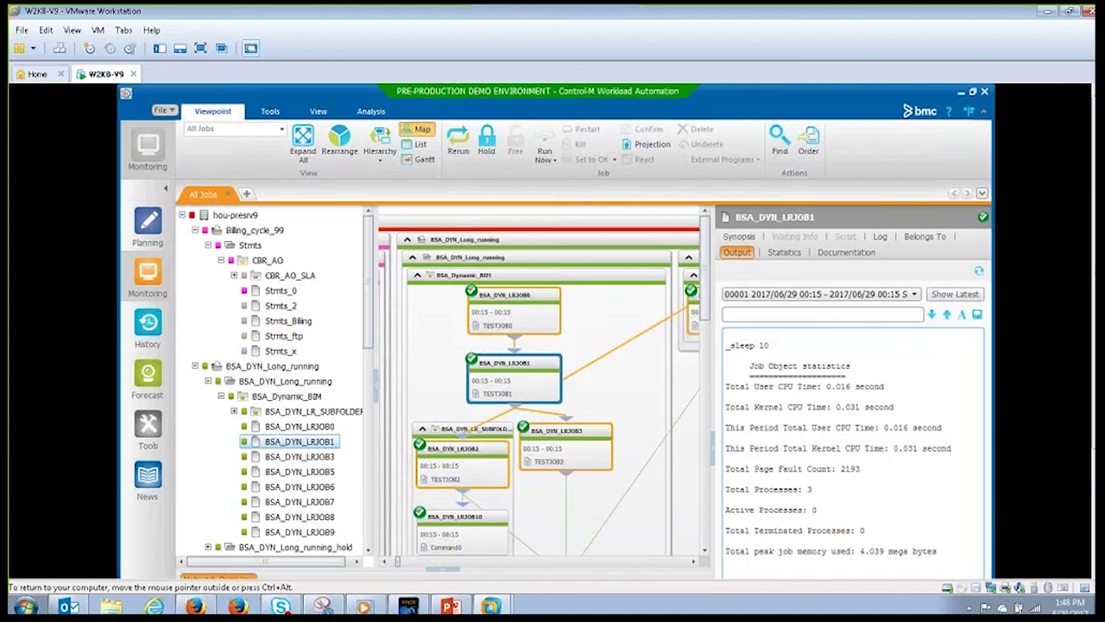
click(880, 237)
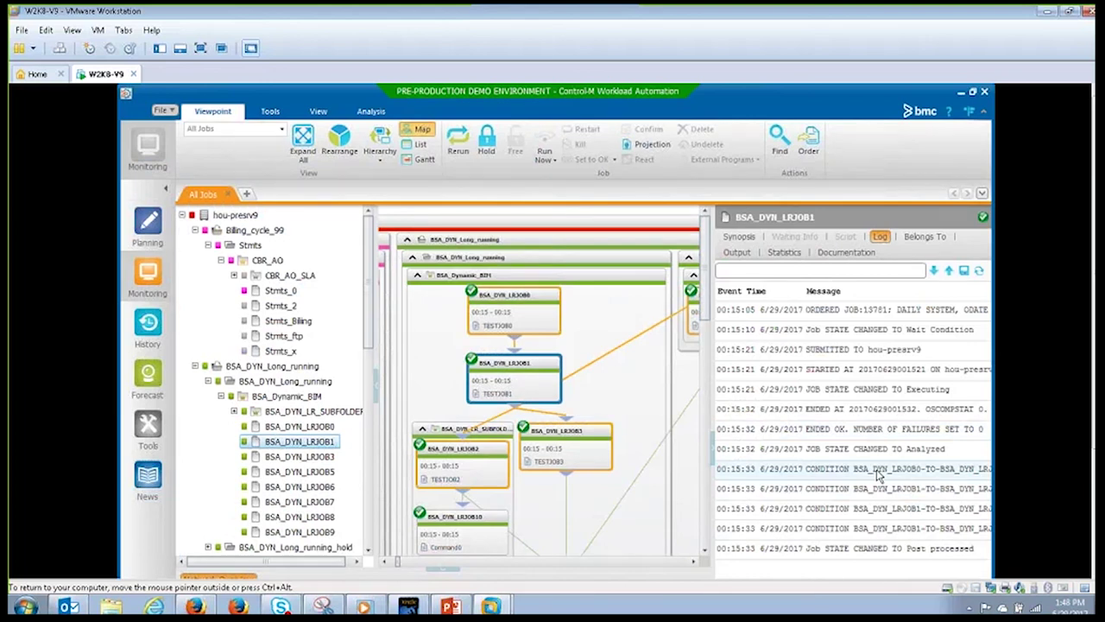
Step: Review the History domain's archived viewpoint for hou-presrv9, then the Forecast and Tools domains
click(146, 326)
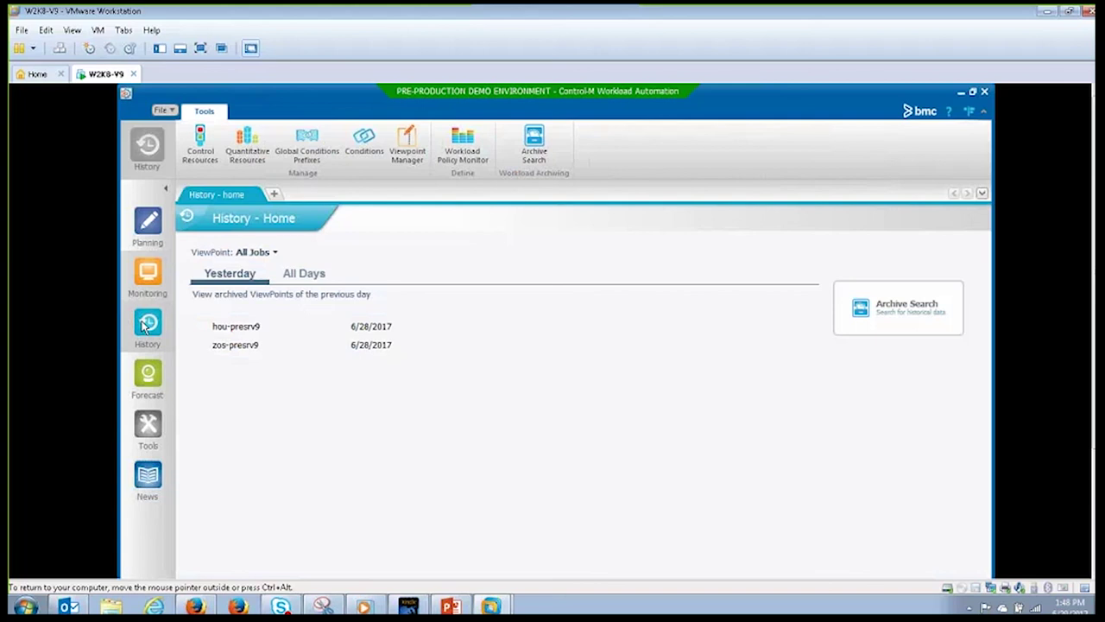
click(252, 328)
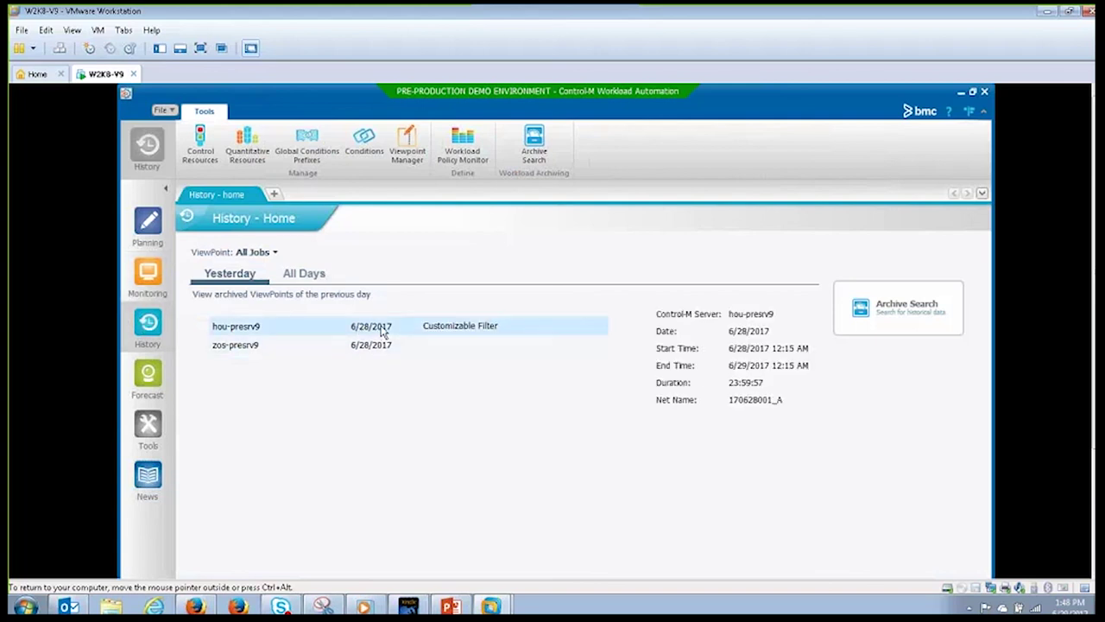
click(148, 376)
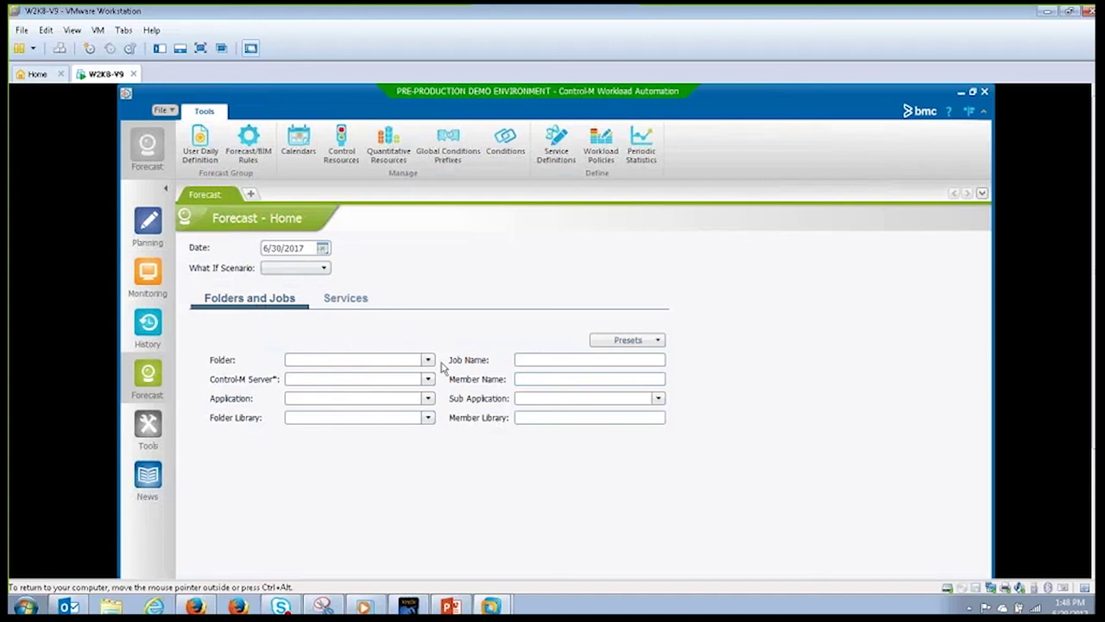
click(147, 426)
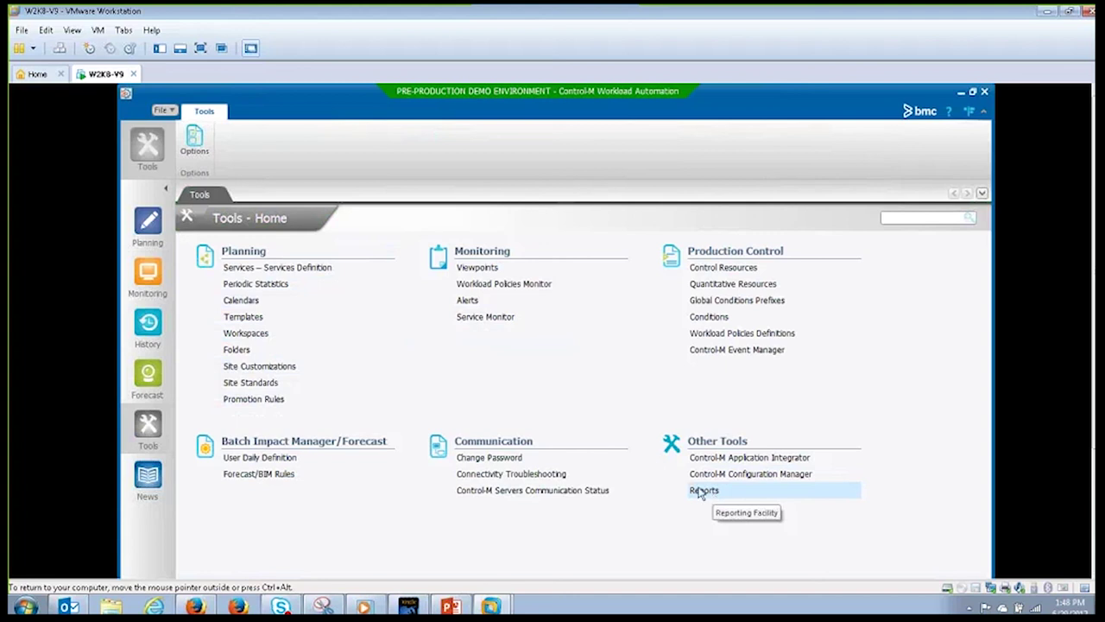
Step: Cycle through Planning, Monitoring and History, ending on Workspace6 with the two linked OS_Job#1 jobs
click(148, 223)
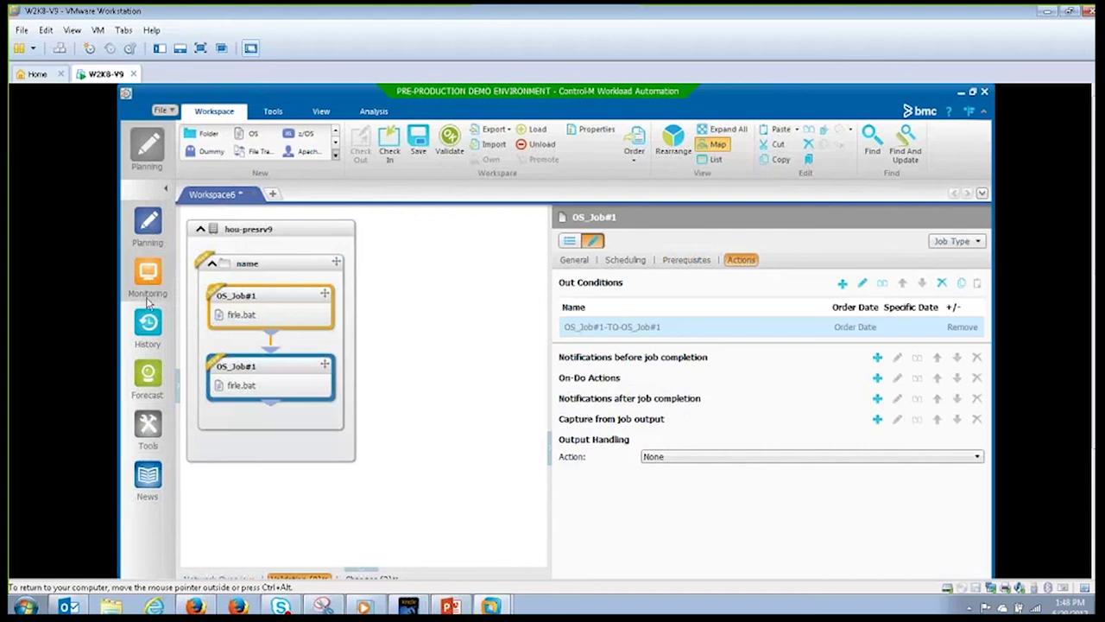
click(148, 294)
click(148, 324)
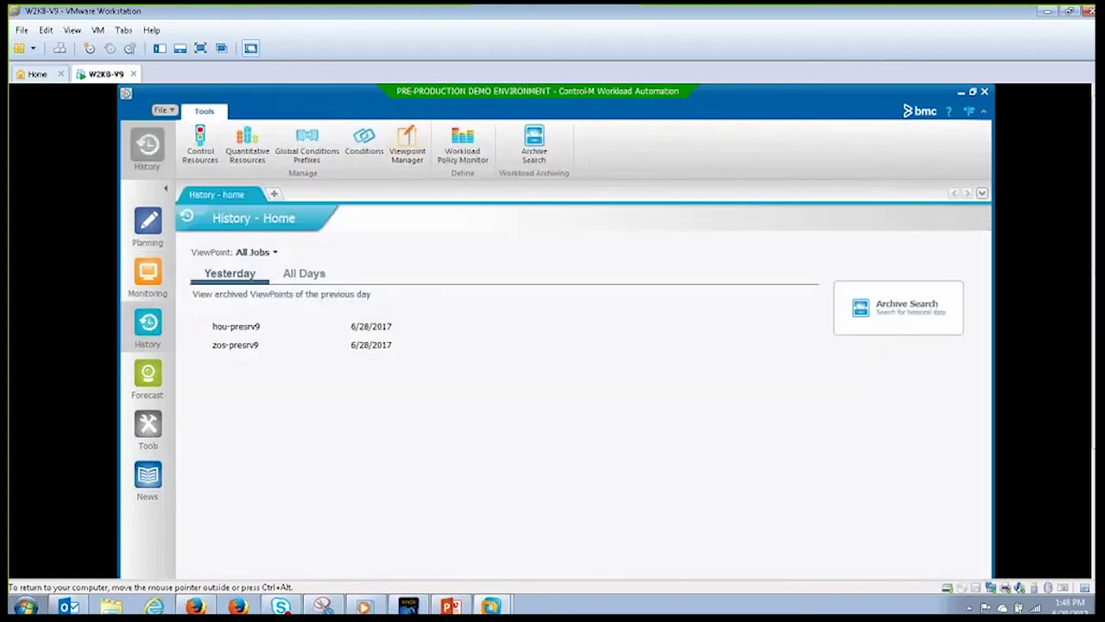
click(149, 275)
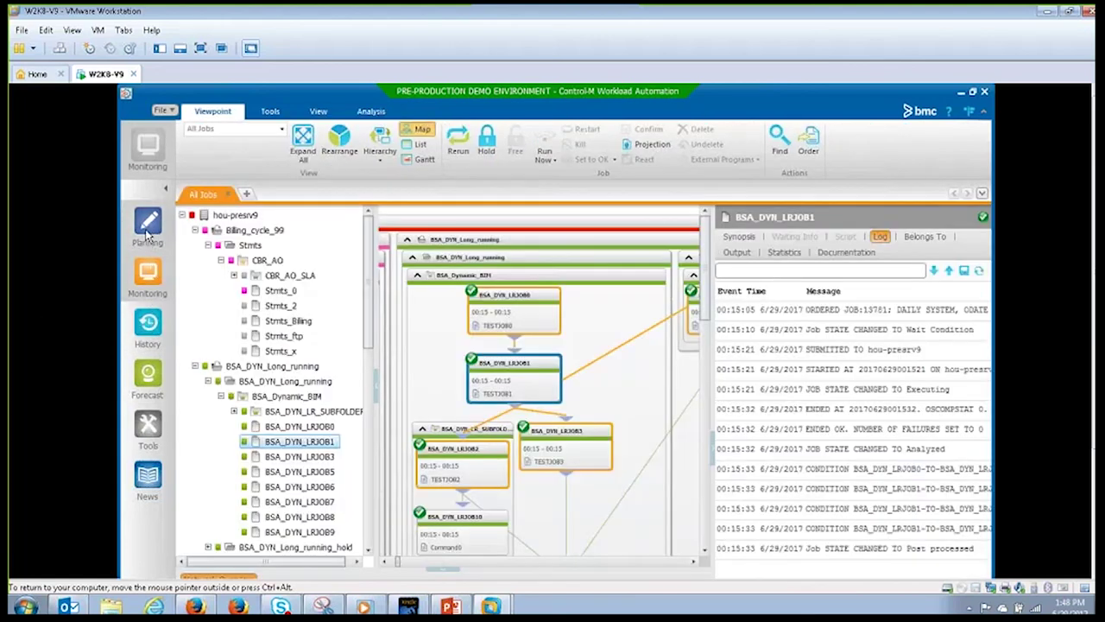
click(147, 227)
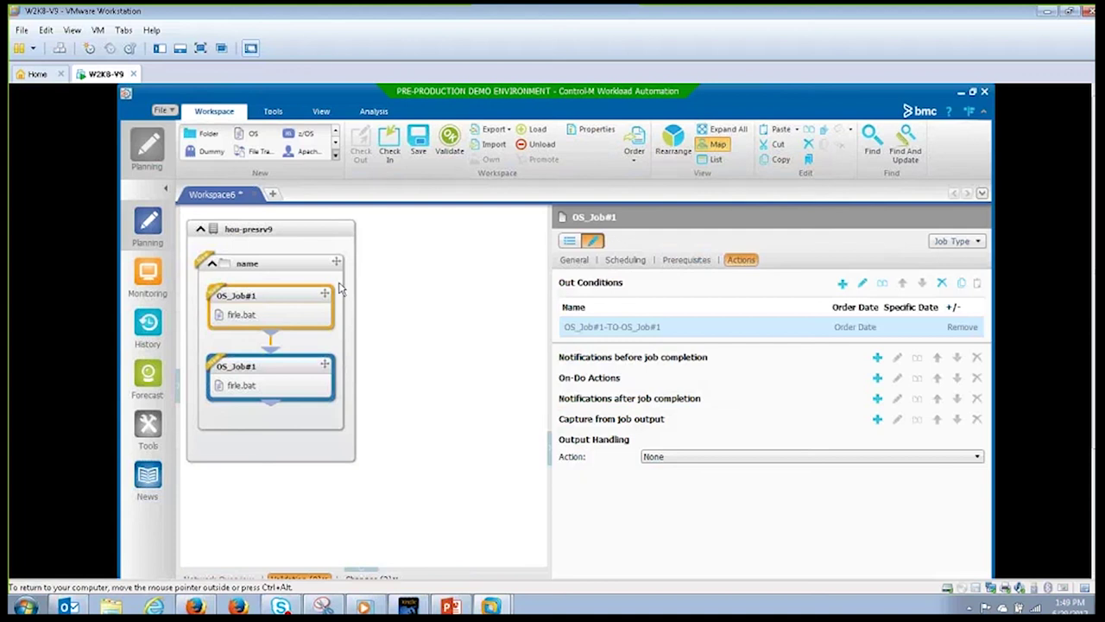
Step: Open and close the Control-M welcome page, then minimize the client window to the desktop
click(970, 113)
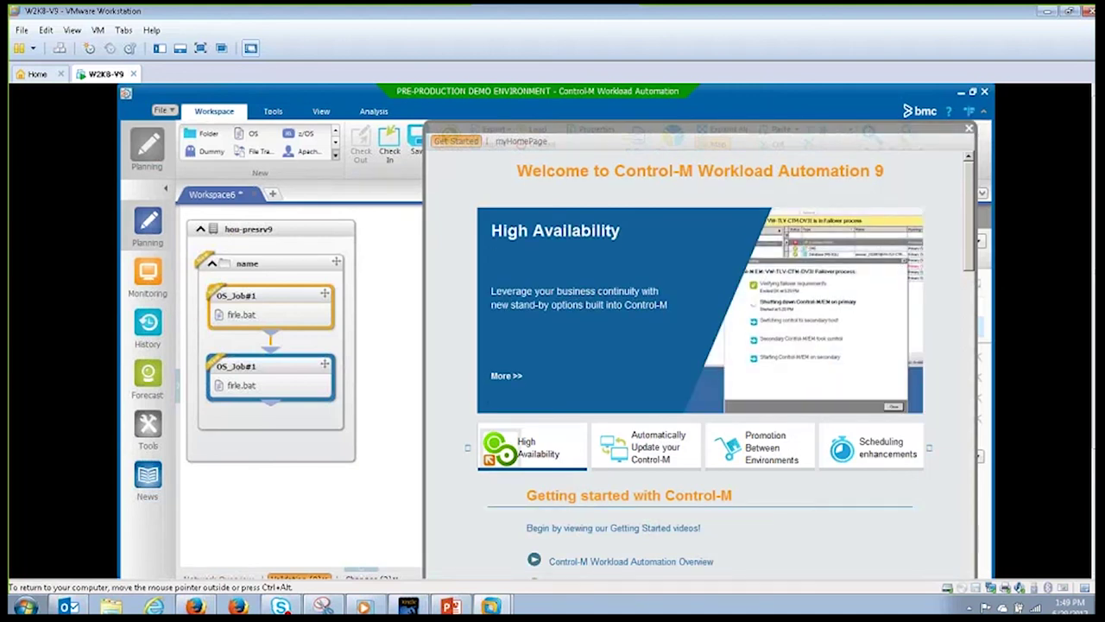
click(966, 131)
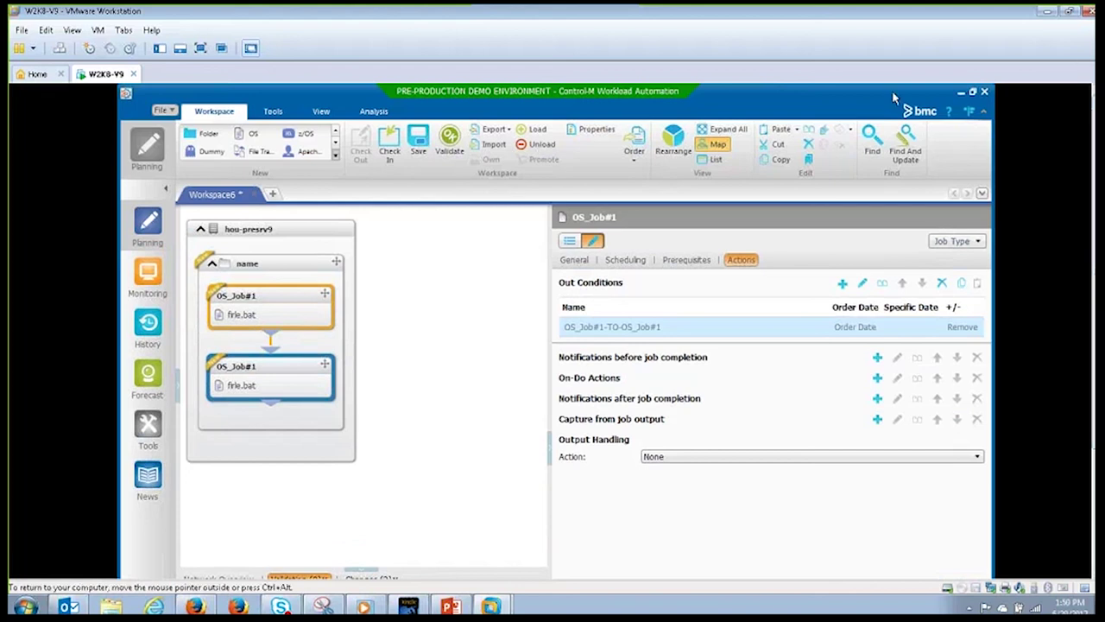
click(962, 92)
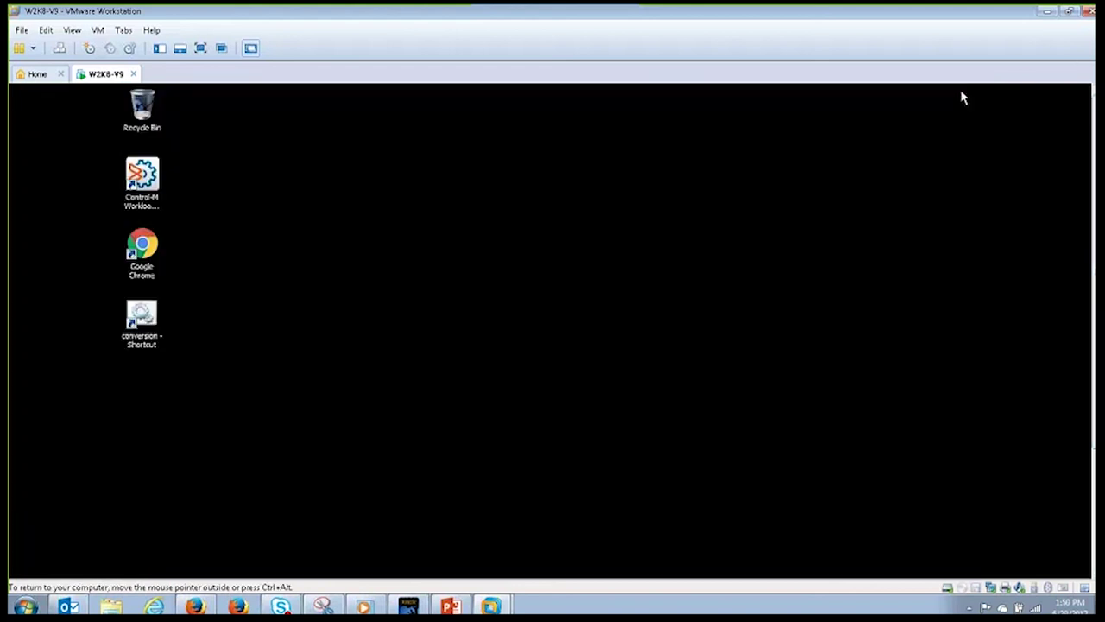